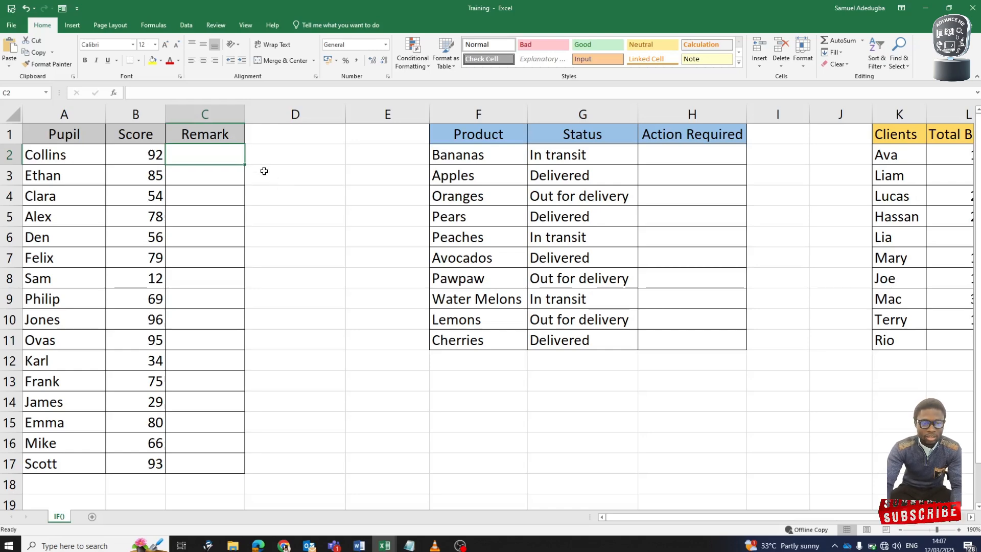
- Start an IF formula in C2 that tests whether the score in B2 is greater than 75
{"action": "type", "text": "="}
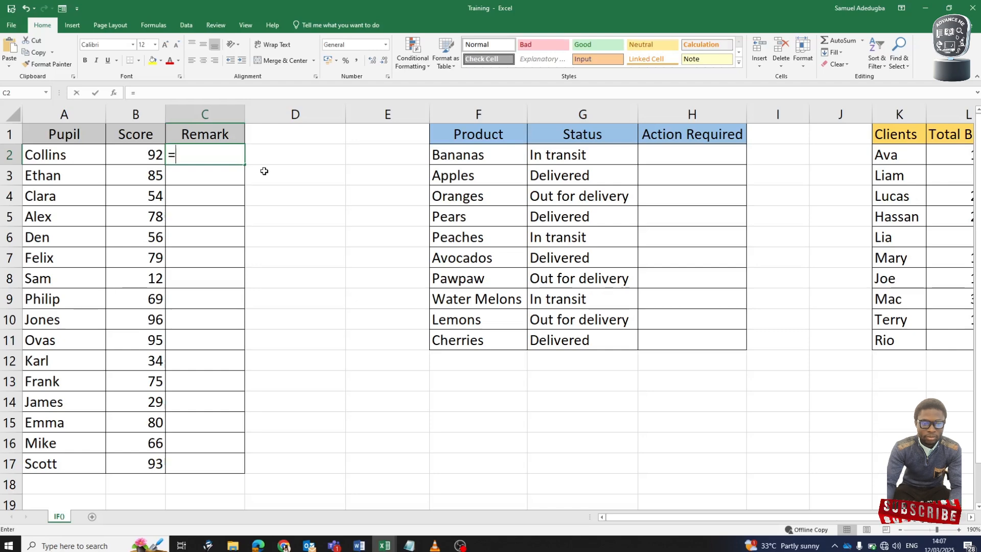
{"action": "type", "text": "if"}
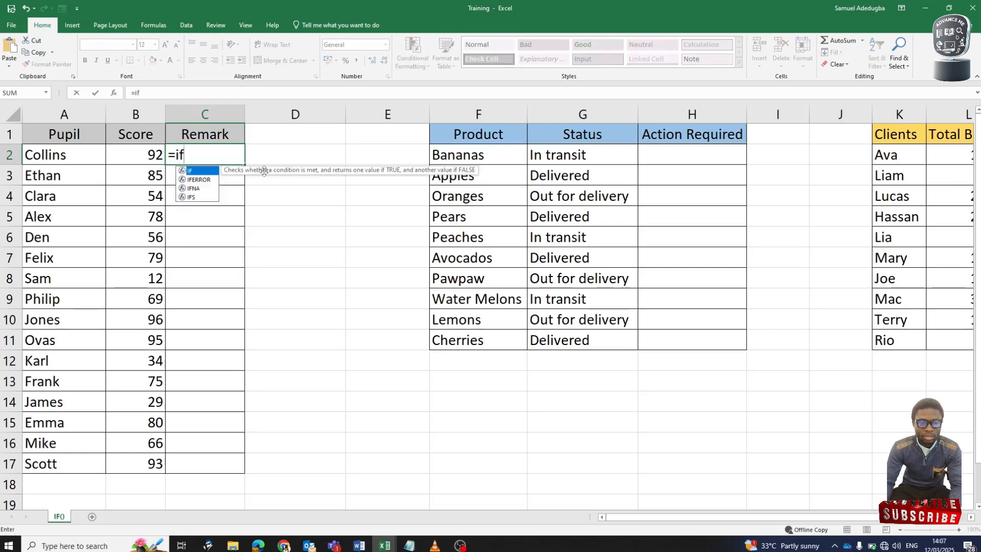
{"action": "double_click", "coordinate": [194, 170]}
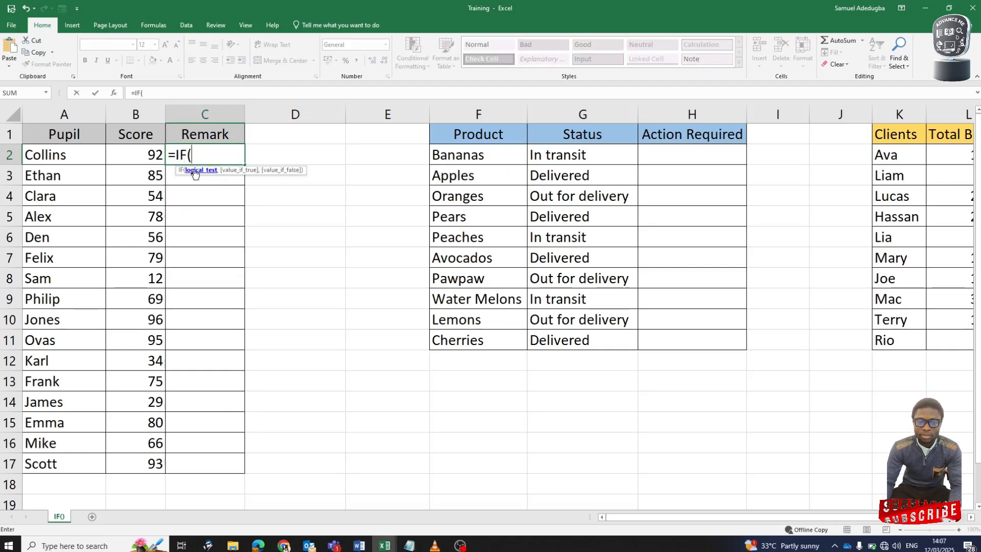
{"action": "left_click", "coordinate": [152, 154]}
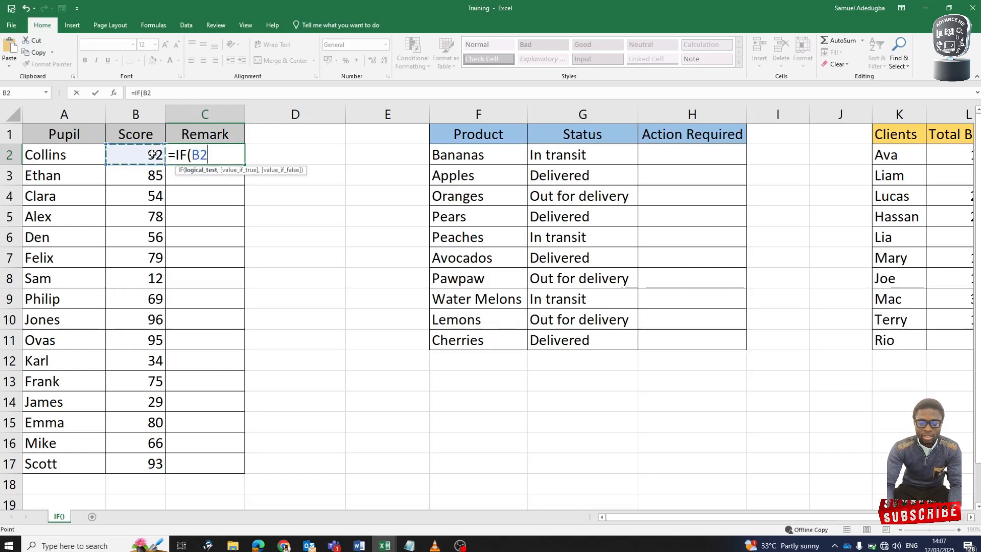
{"action": "type", "text": ">"}
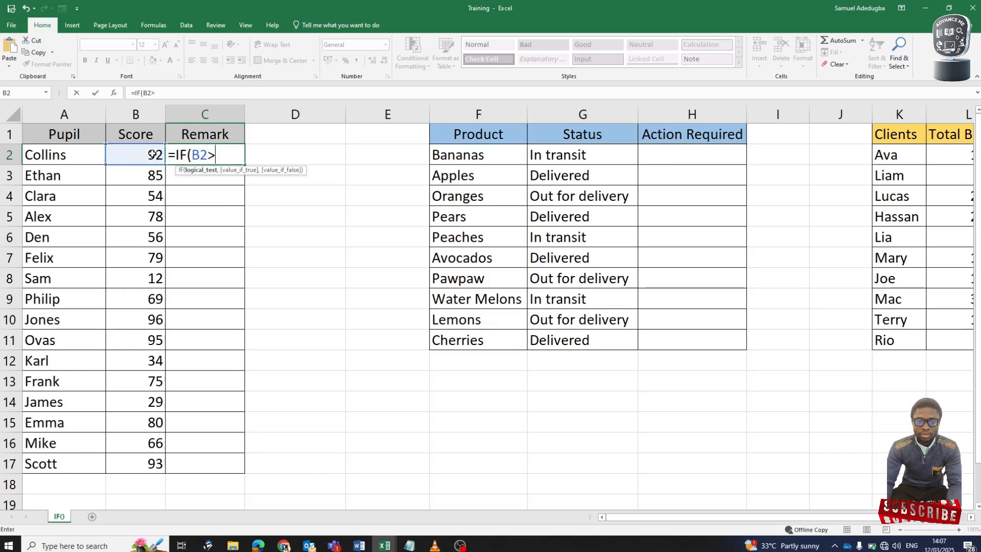
{"action": "type", "text": "75"}
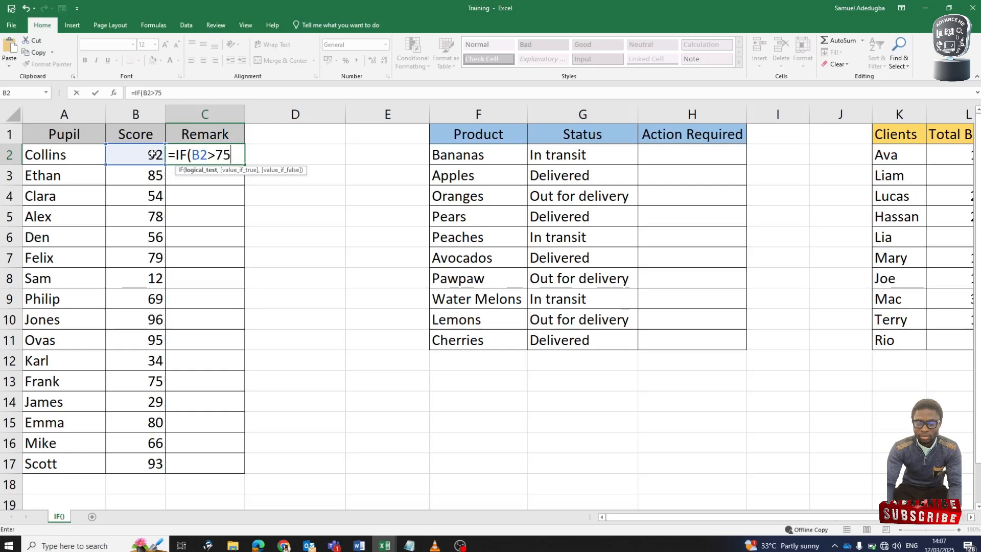
- Complete the C2 formula so it returns "Good" if true and "Bad" if false, and enter it
{"action": "type", "text": ","}
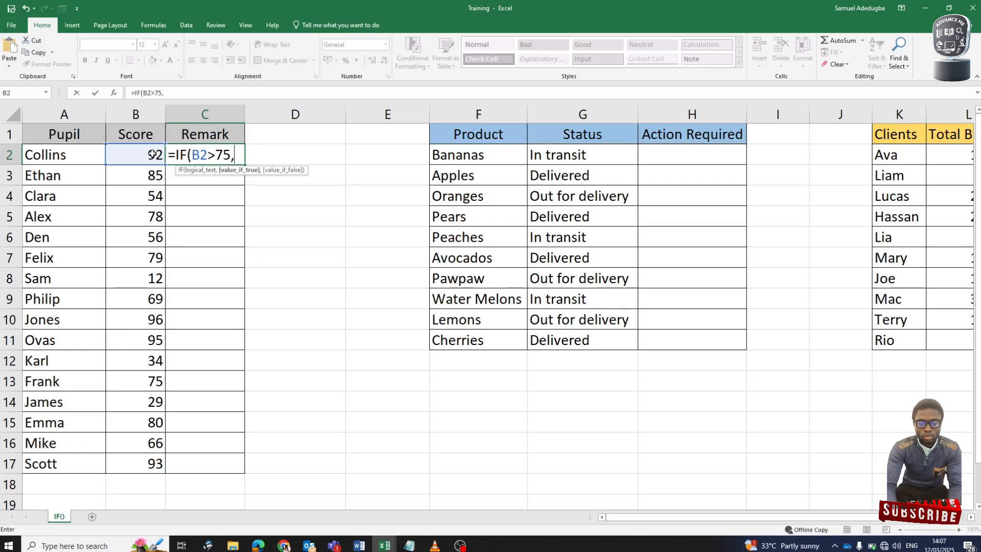
{"action": "type", "text": "\"G"}
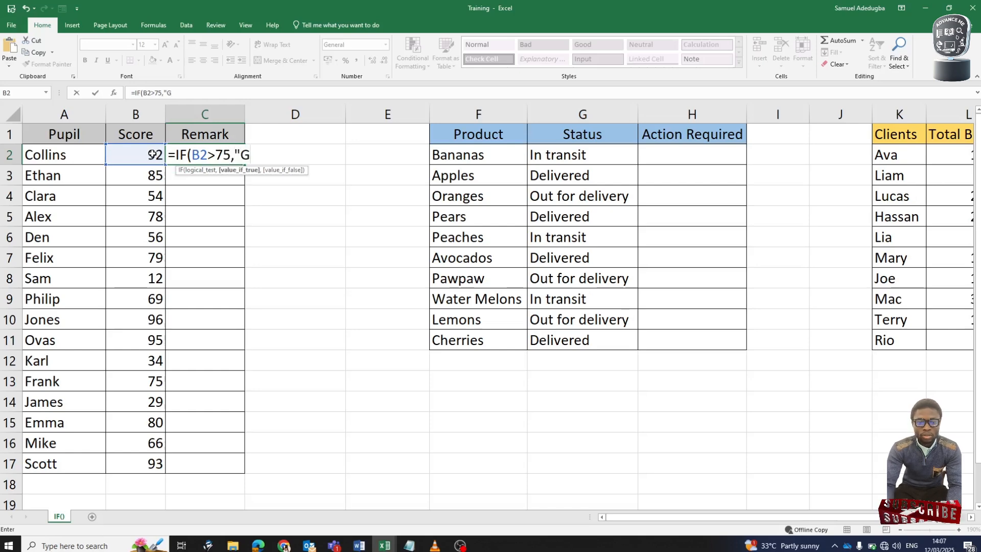
{"action": "type", "text": "ood\""}
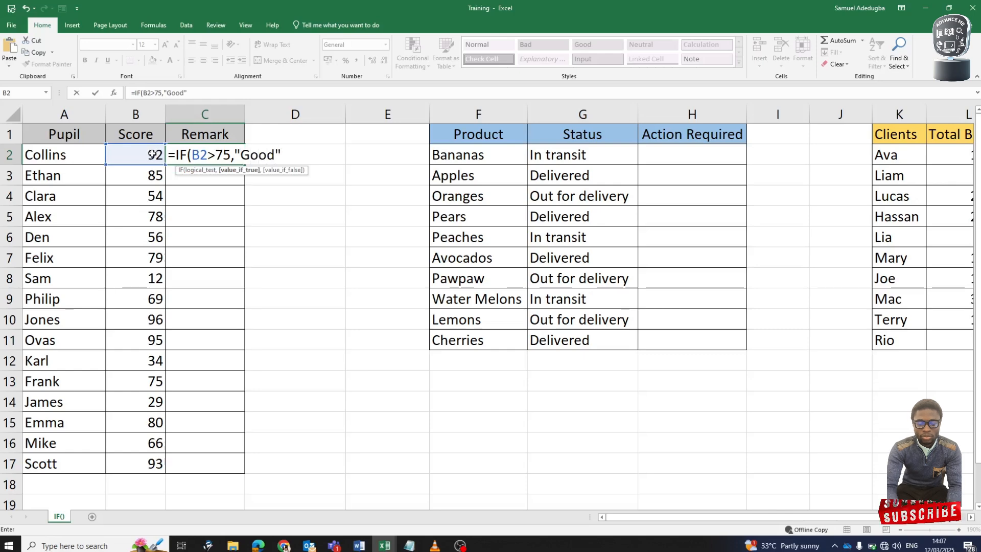
{"action": "type", "text": ","}
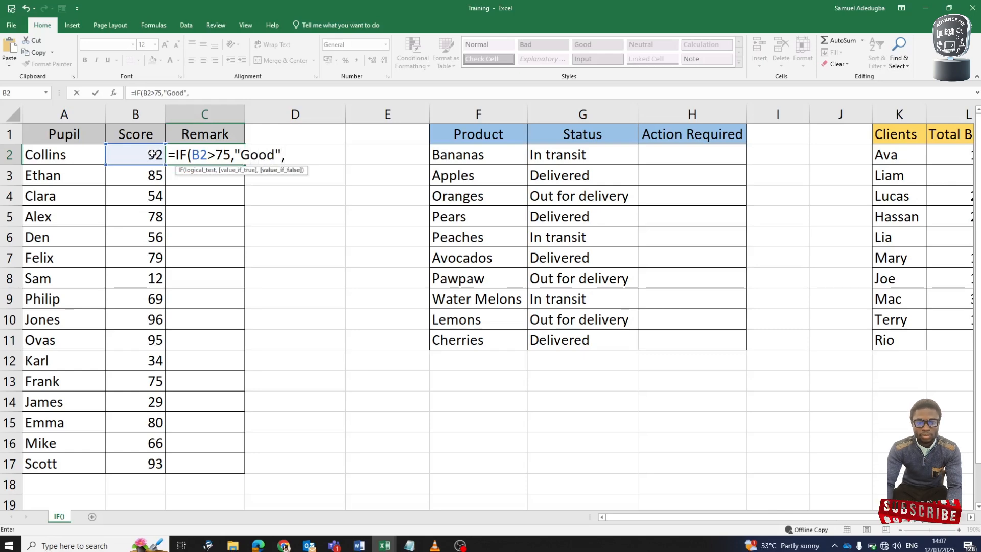
{"action": "type", "text": "Bad"}
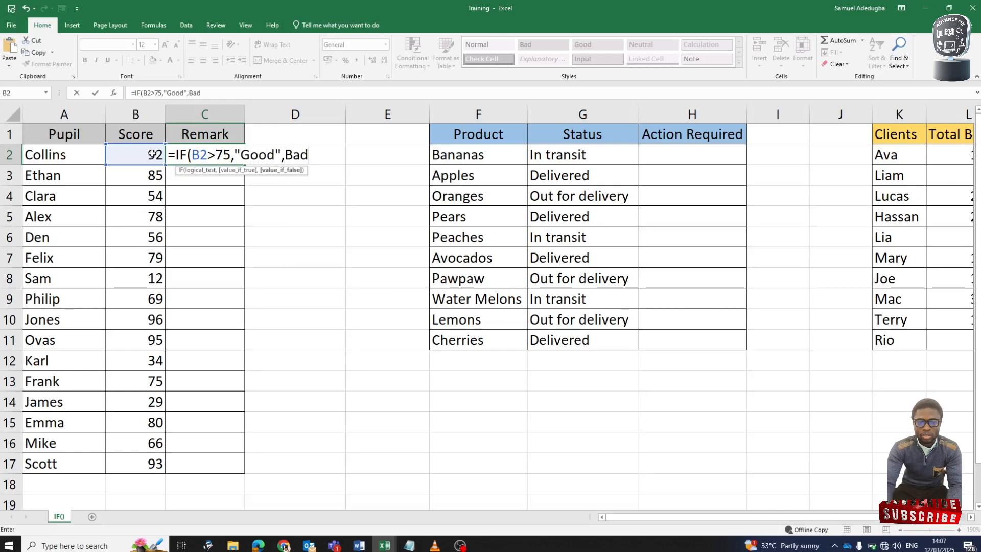
{"action": "key", "text": "BackSpace"}
{"action": "key", "text": "BackSpace"}
{"action": "key", "text": "BackSpace"}
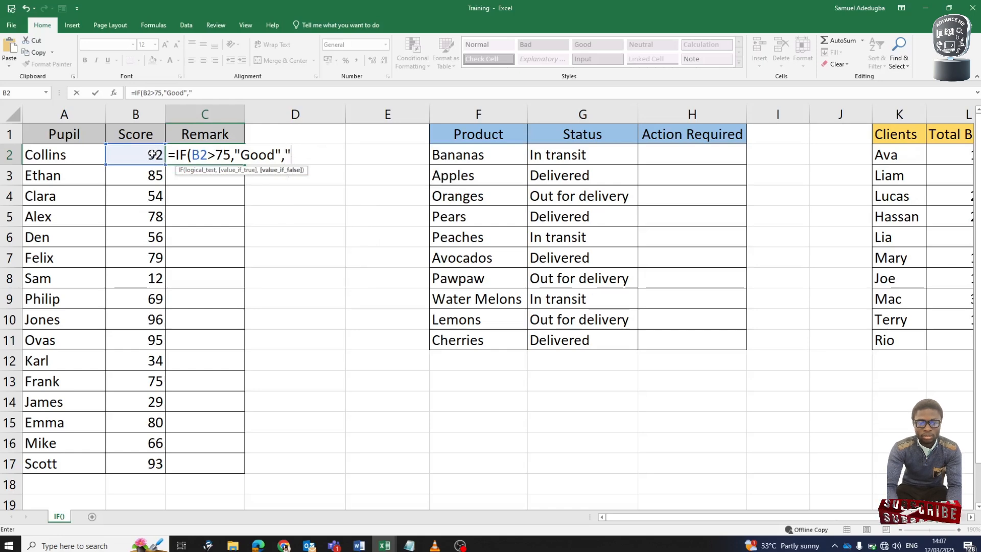
{"action": "type", "text": "\""}
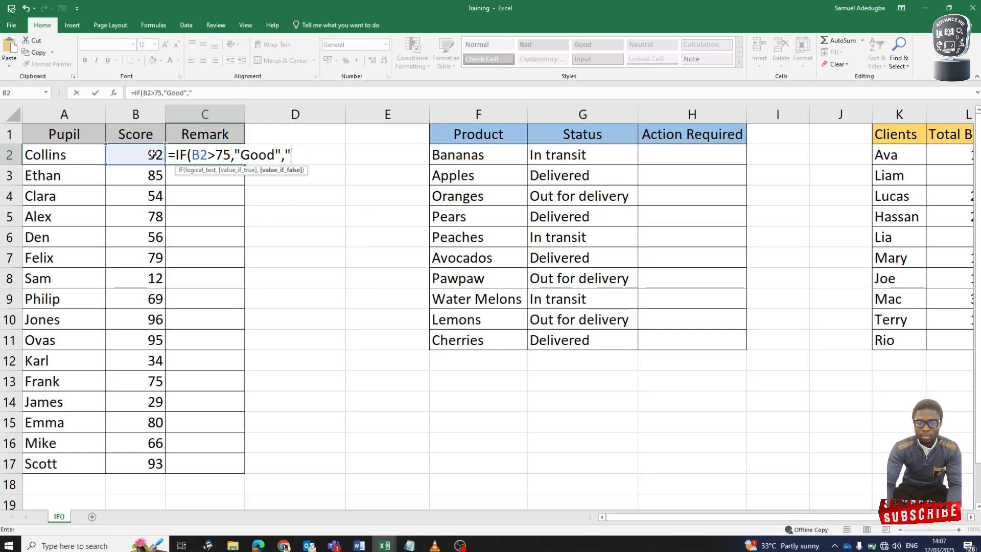
{"action": "type", "text": "Bad"}
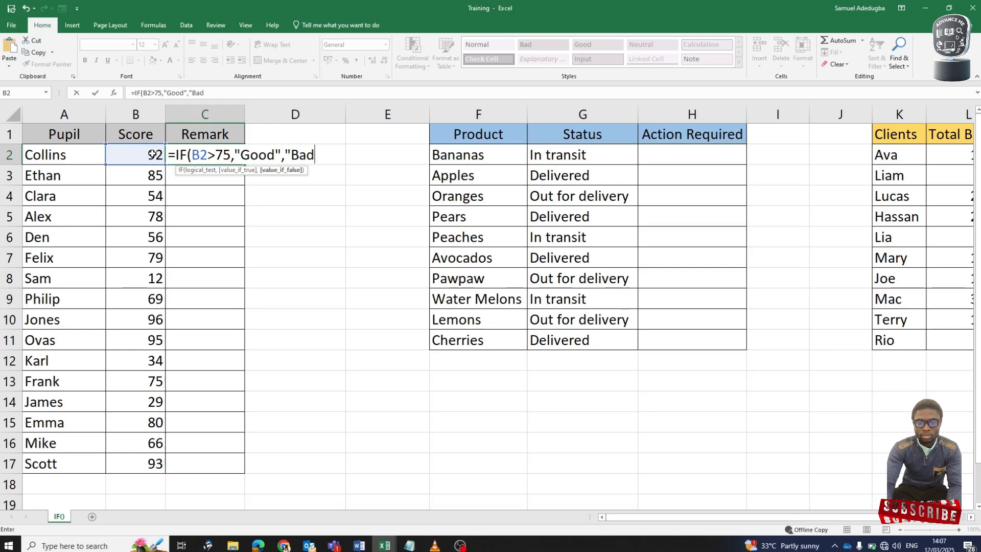
{"action": "type", "text": "\")"}
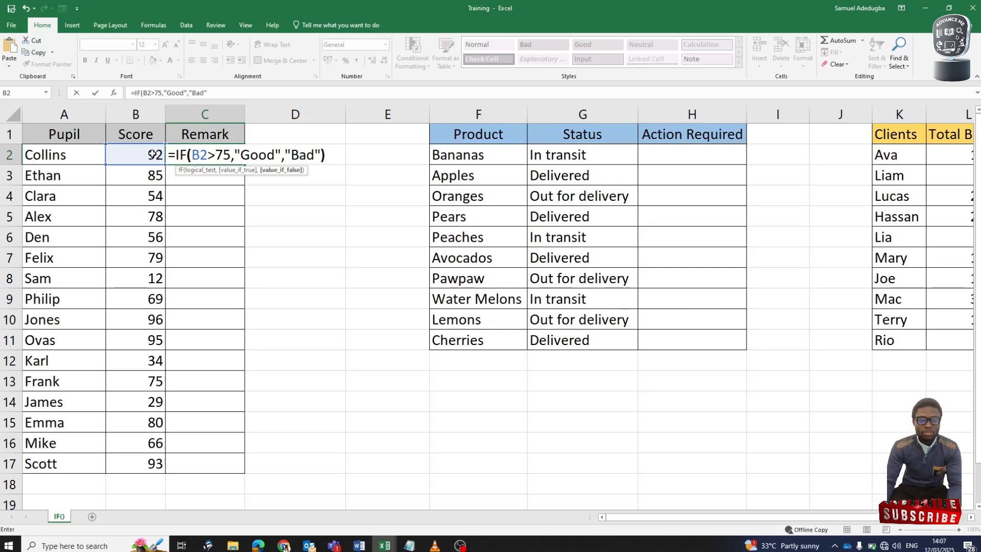
{"action": "key", "text": "Return"}
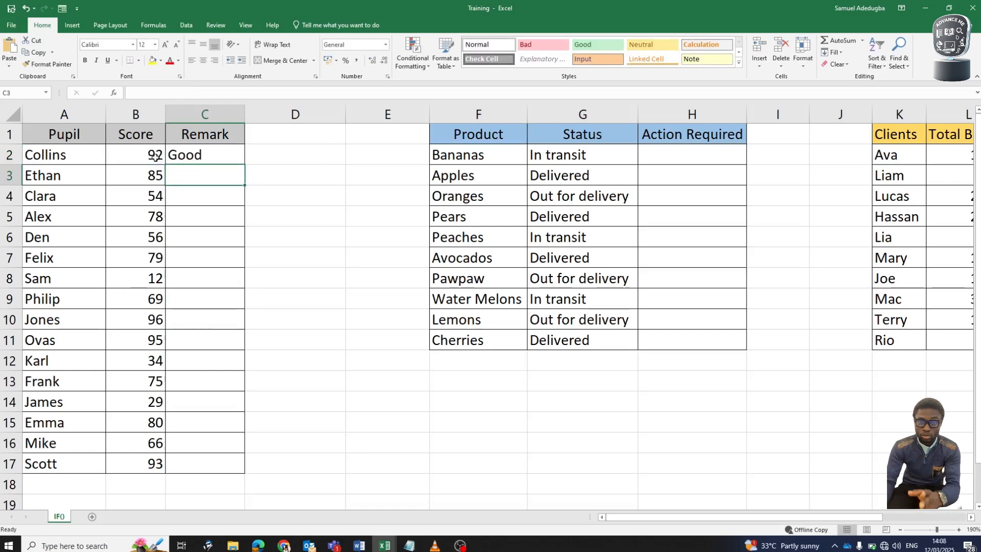
- Fill the C2 remark formula down to C17 and check the copied formulas in C6, C3 and C4
{"action": "left_click", "coordinate": [194, 155]}
{"action": "left_click_drag", "start_coordinate": [245, 168], "coordinate": [208, 468]}
{"action": "left_click", "coordinate": [197, 243]}
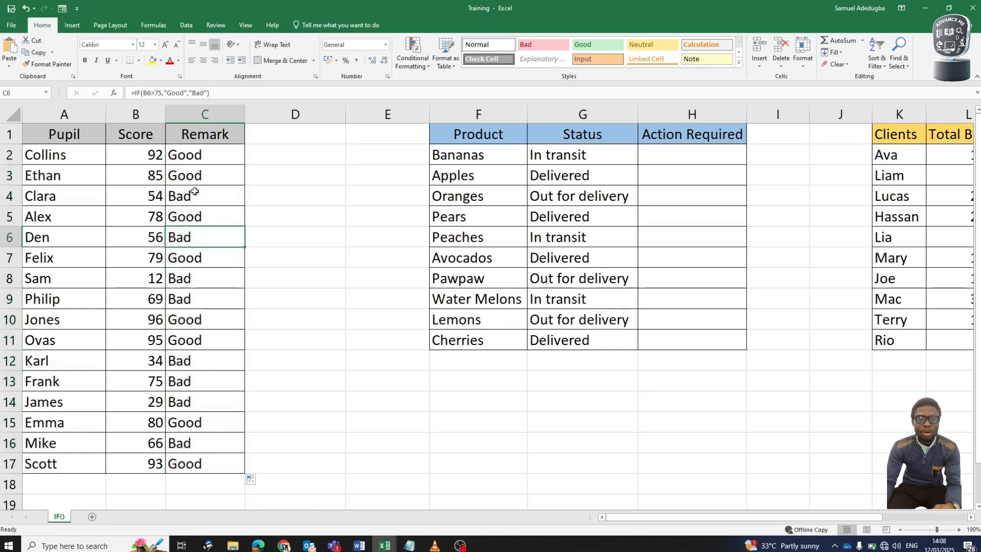
{"action": "left_click", "coordinate": [190, 175]}
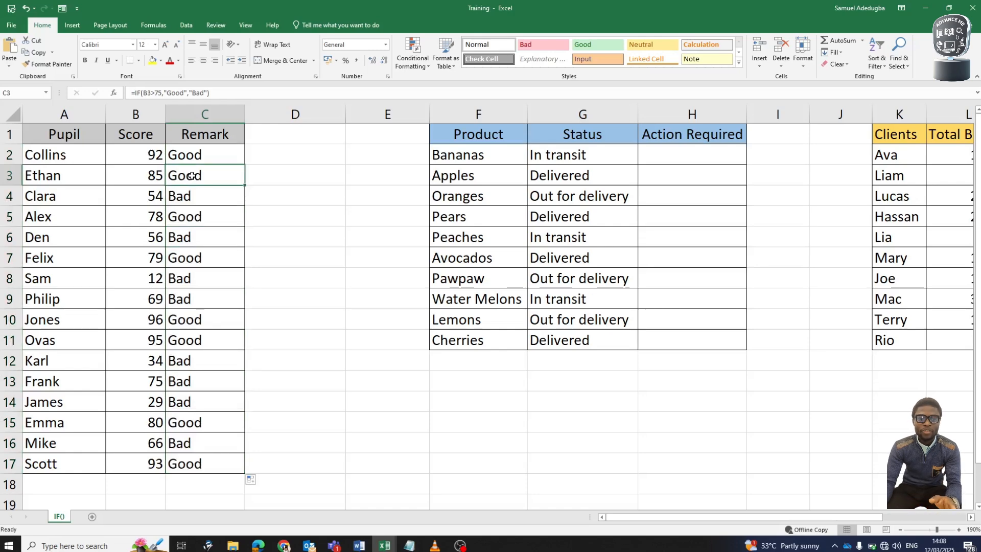
{"action": "left_click", "coordinate": [202, 201]}
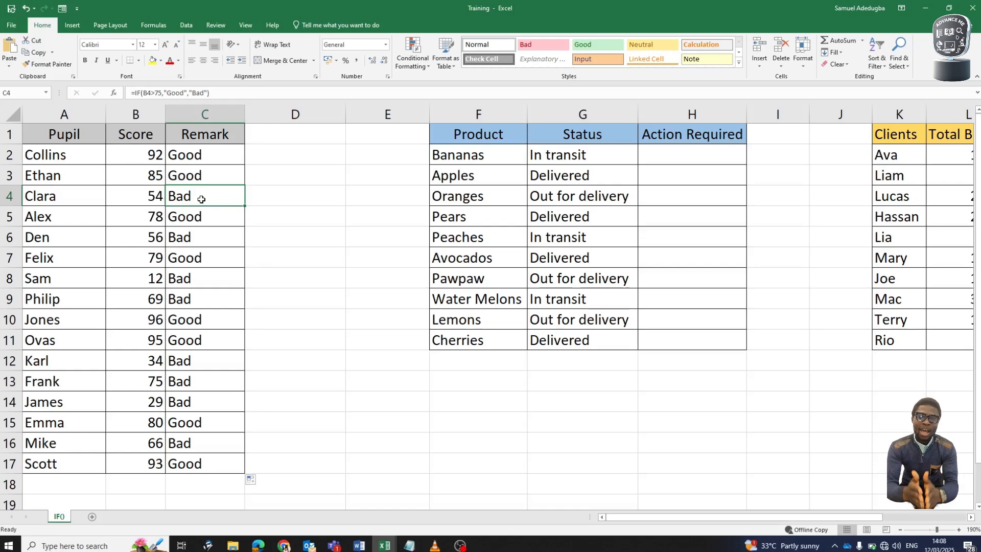
- Start an IF formula in H2 under Action Required that tests whether the status in G2 equals "Delivered"
{"action": "scroll", "coordinate": [373, 168], "scroll_direction": "right", "scroll_amount": 3}
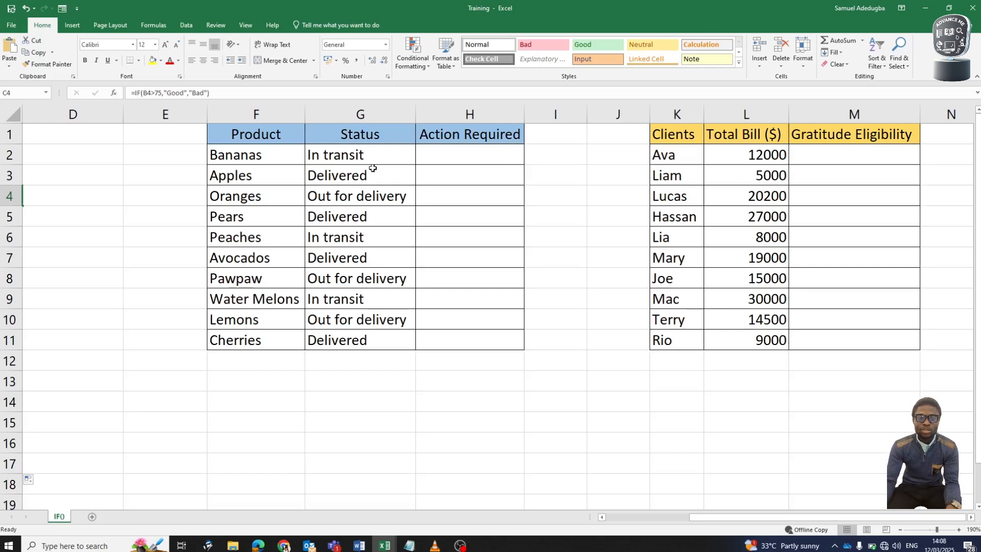
{"action": "left_click", "coordinate": [456, 152]}
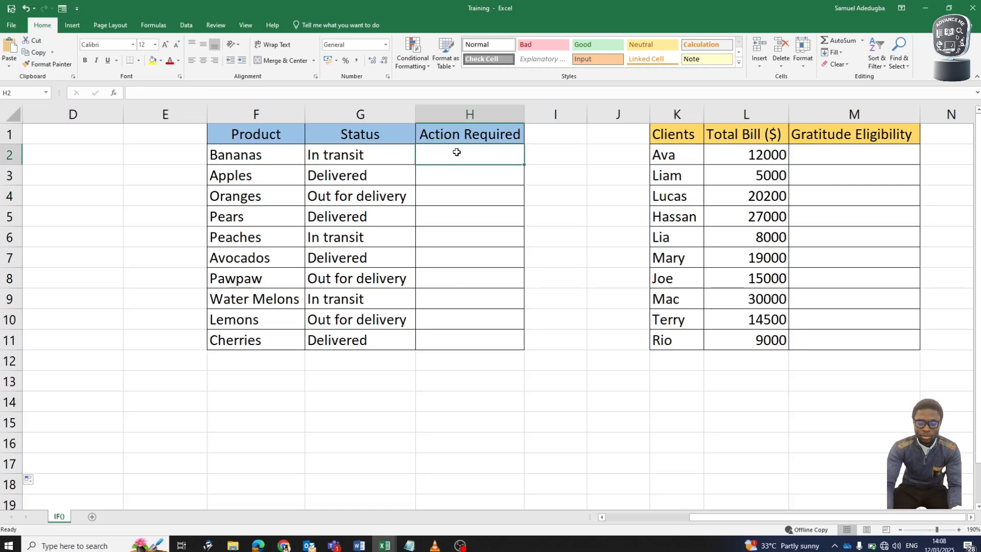
{"action": "type", "text": "=if"}
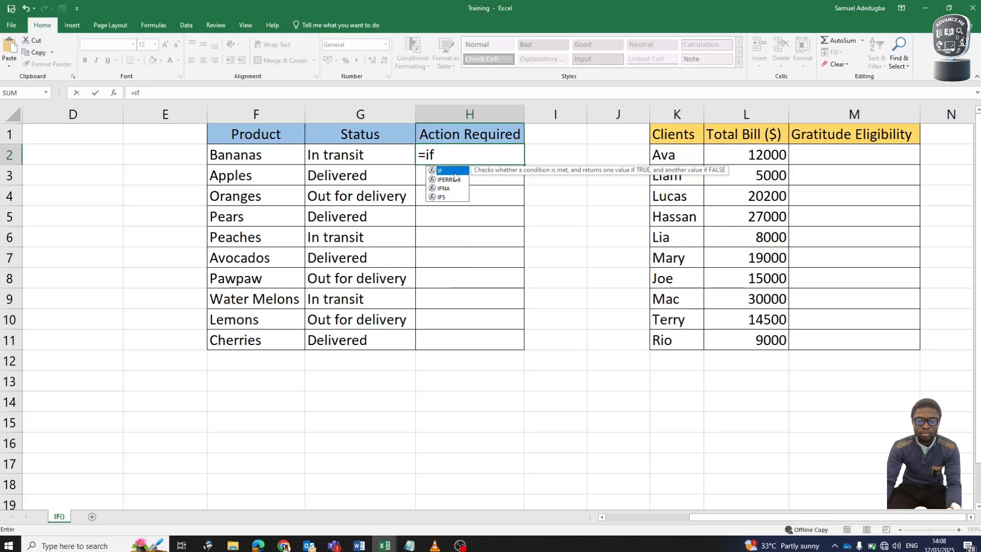
{"action": "double_click", "coordinate": [453, 172]}
{"action": "left_click", "coordinate": [365, 155]}
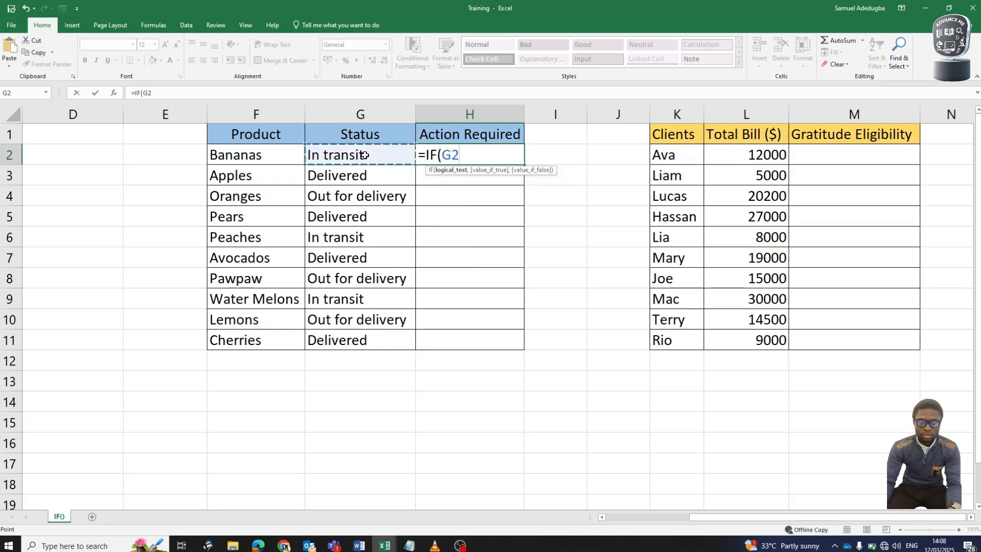
{"action": "type", "text": "="}
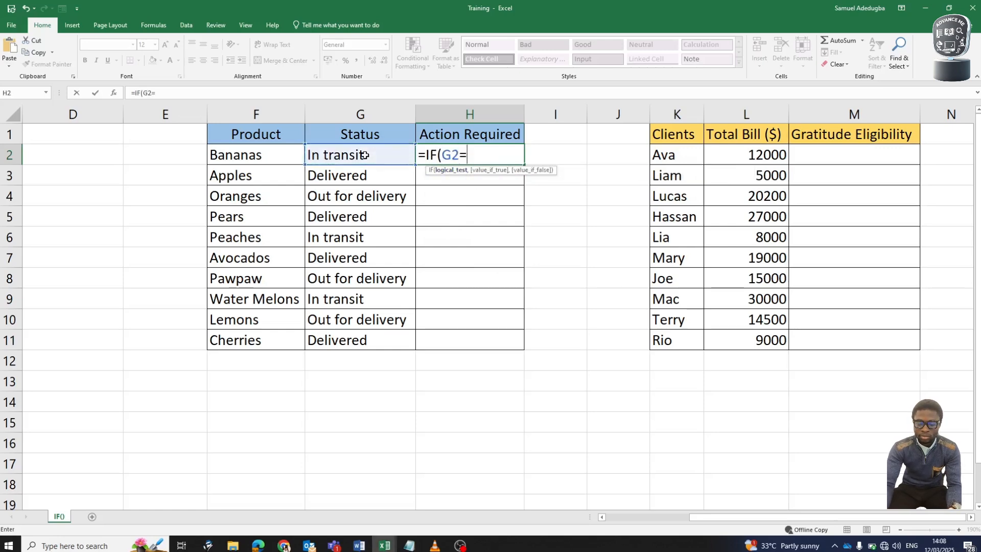
{"action": "type", "text": "\""}
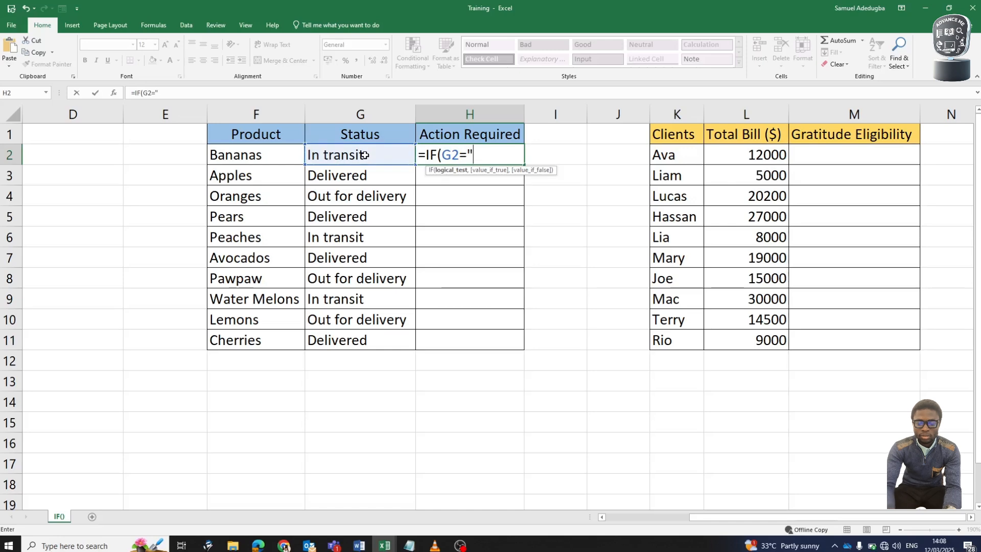
{"action": "type", "text": "Dil"}
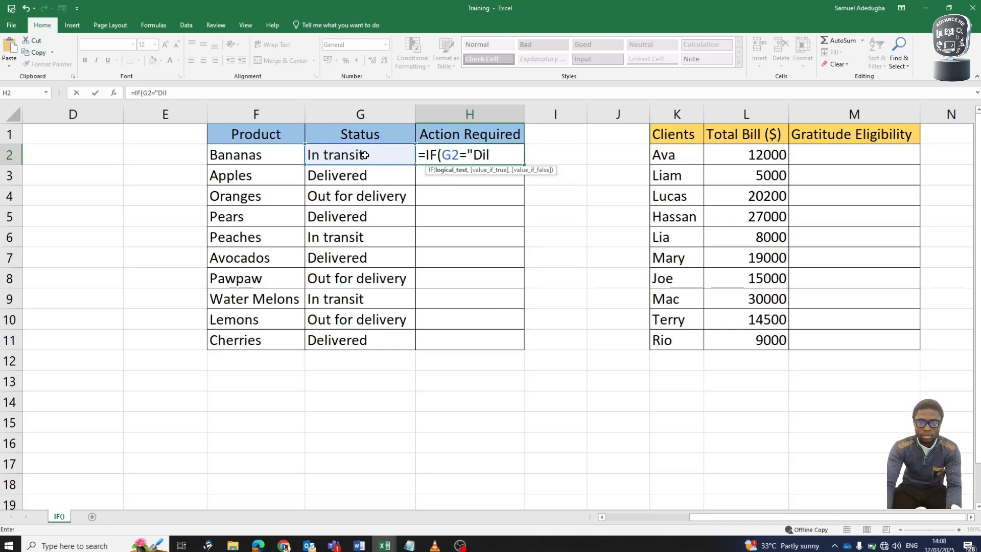
{"action": "key", "text": "BackSpace"}
{"action": "key", "text": "BackSpace"}
{"action": "type", "text": "eliv"}
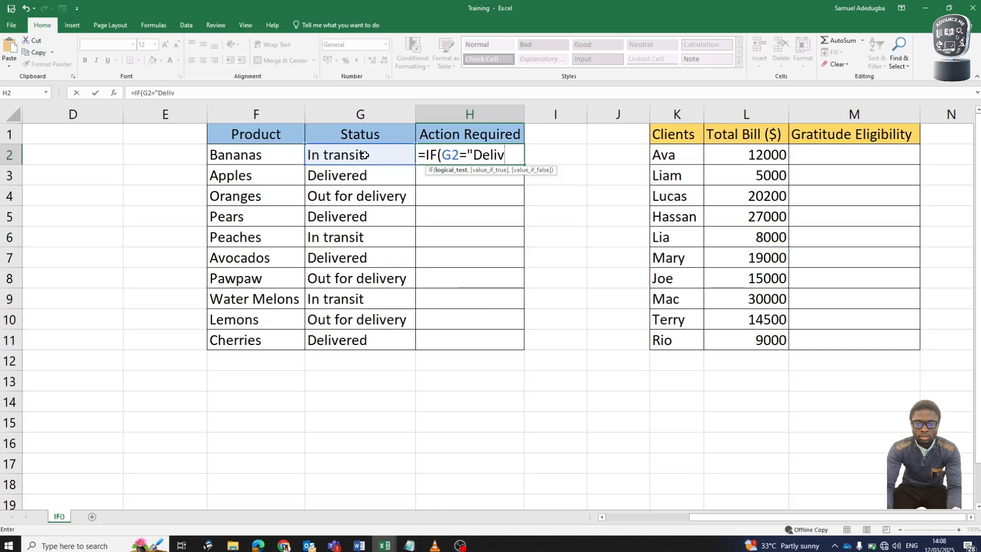
{"action": "type", "text": "ere"}
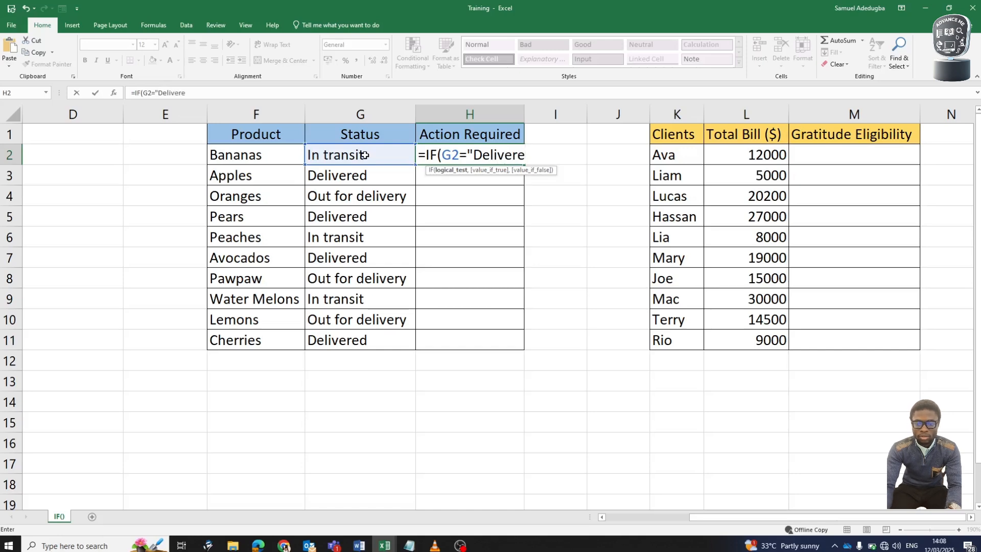
{"action": "type", "text": "d\""}
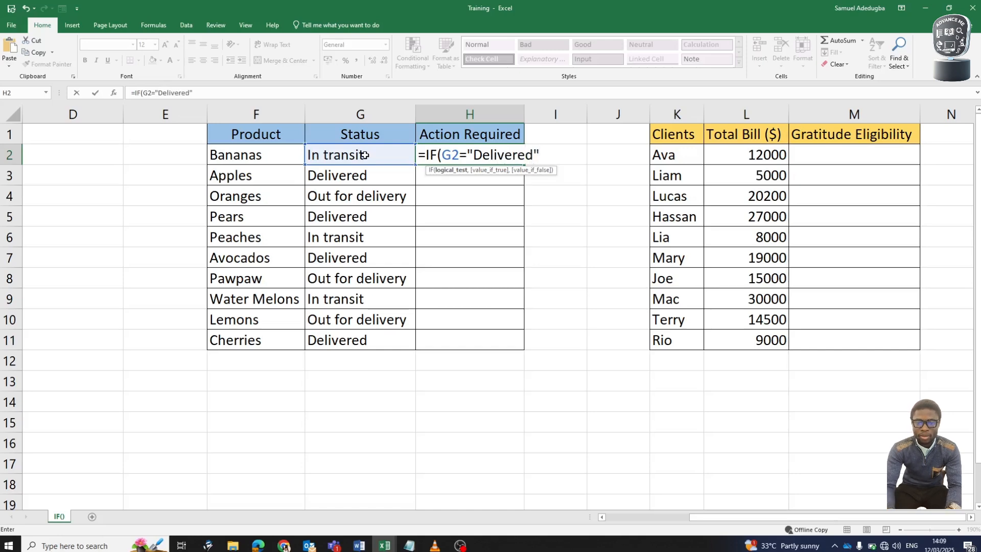
- Complete the H2 formula so it returns "No" if true and "Yes" if false, and enter it
{"action": "type", "text": ",\""}
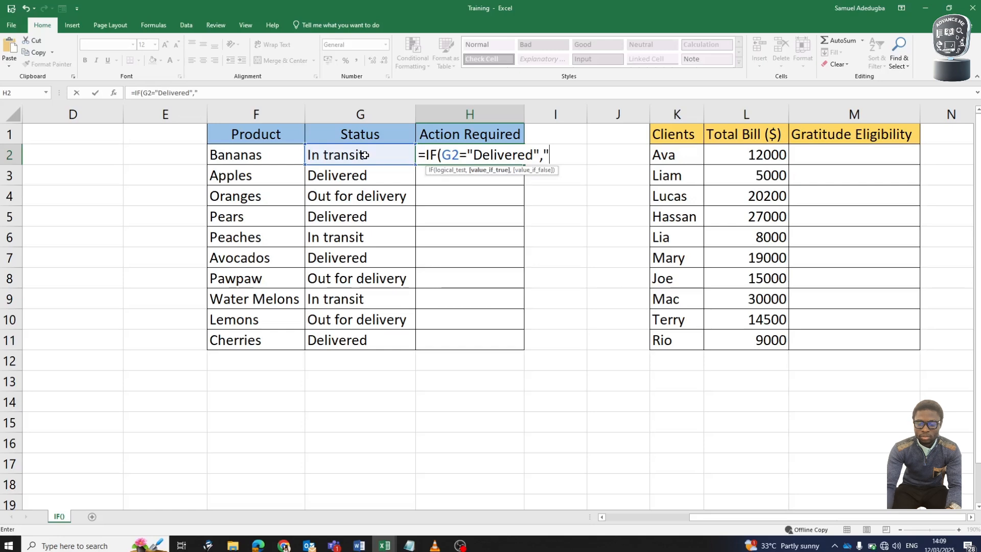
{"action": "type", "text": "\""}
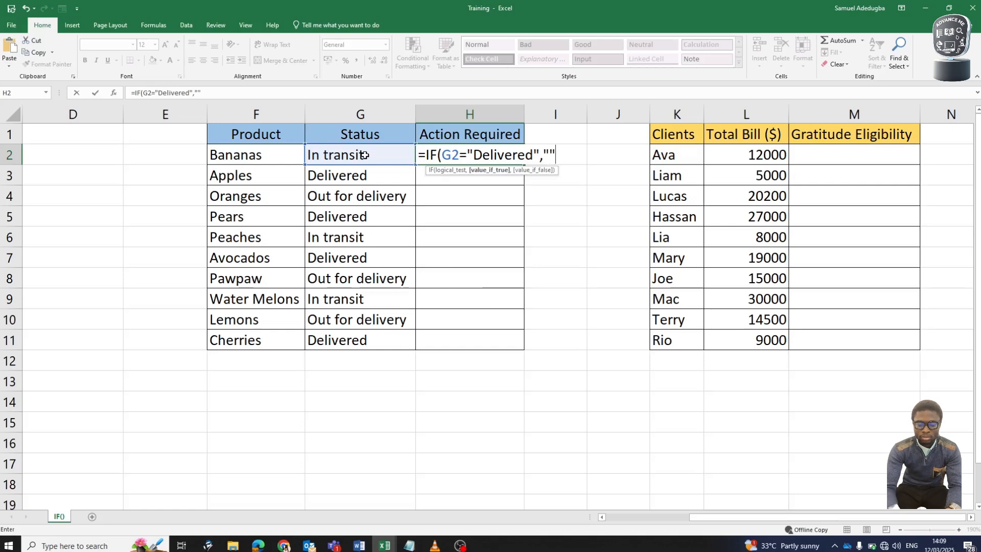
{"action": "key", "text": "BackSpace"}
{"action": "type", "text": "N"}
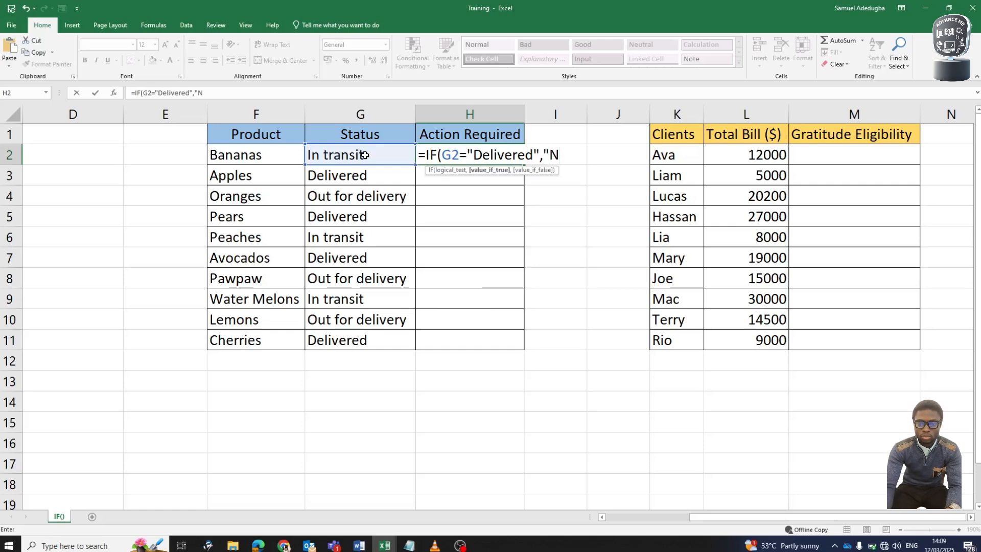
{"action": "type", "text": "o\""}
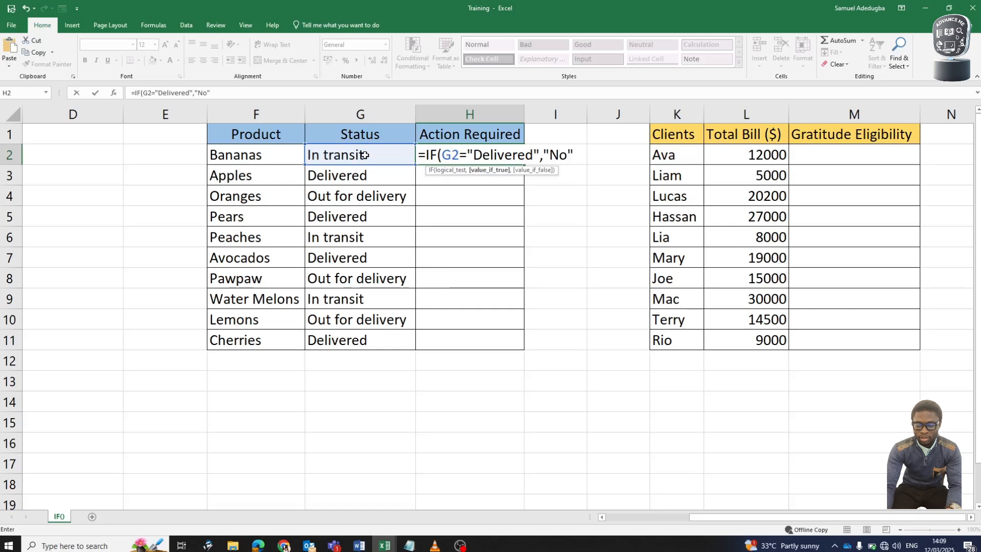
{"action": "type", "text": ","}
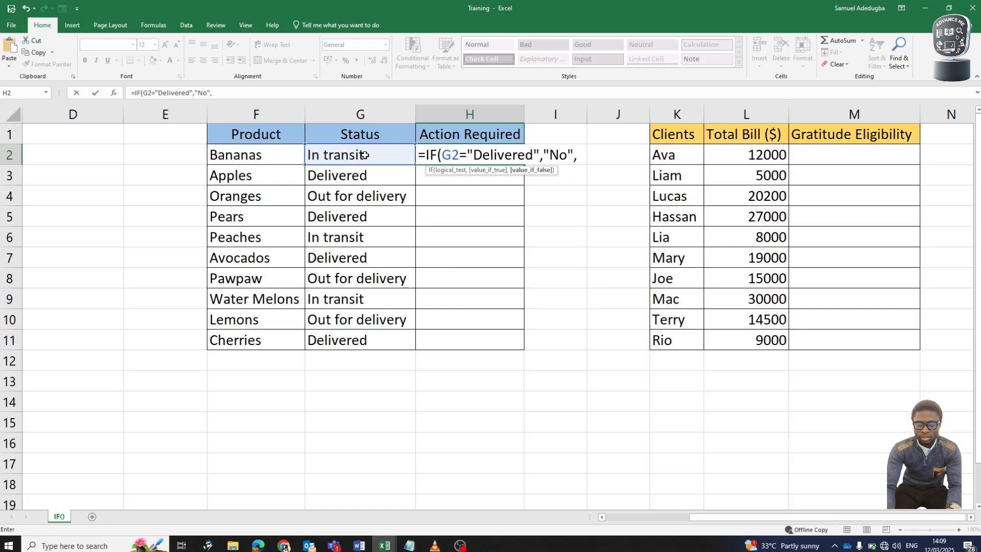
{"action": "type", "text": "\""}
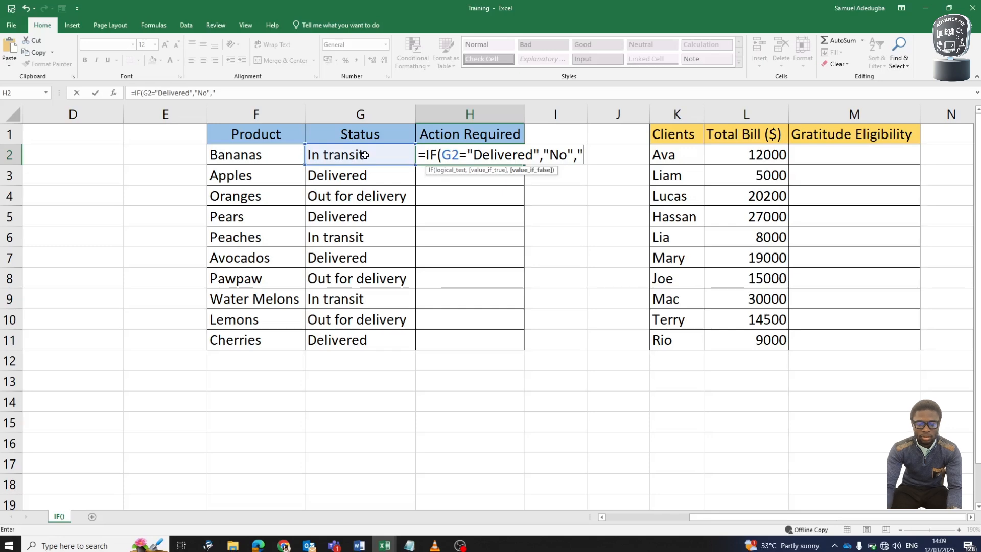
{"action": "type", "text": "Ye"}
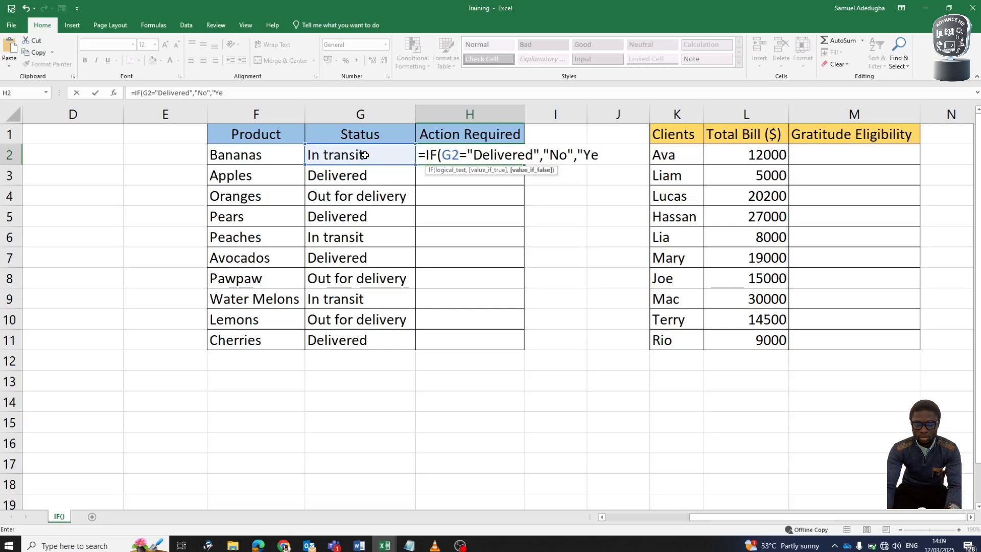
{"action": "type", "text": "s"}
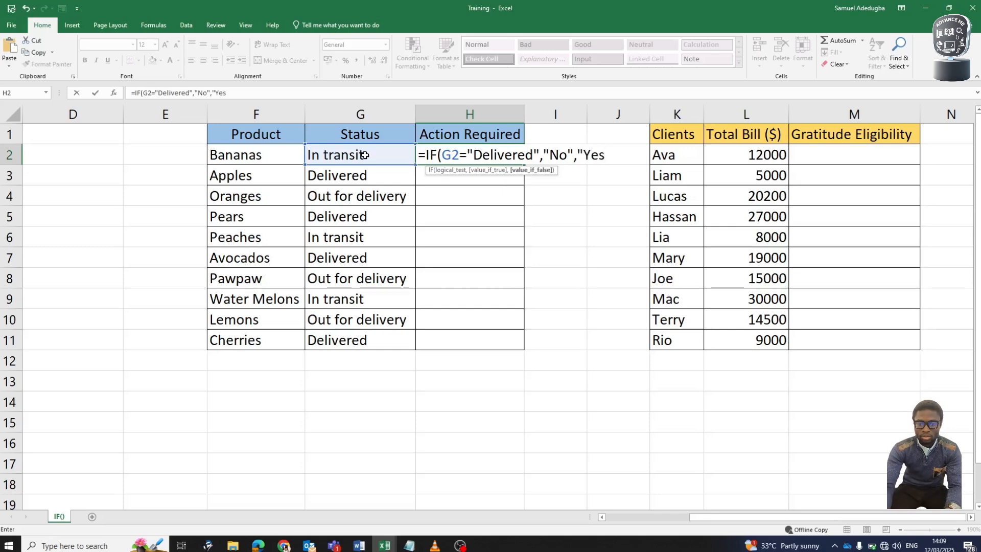
{"action": "type", "text": "\""}
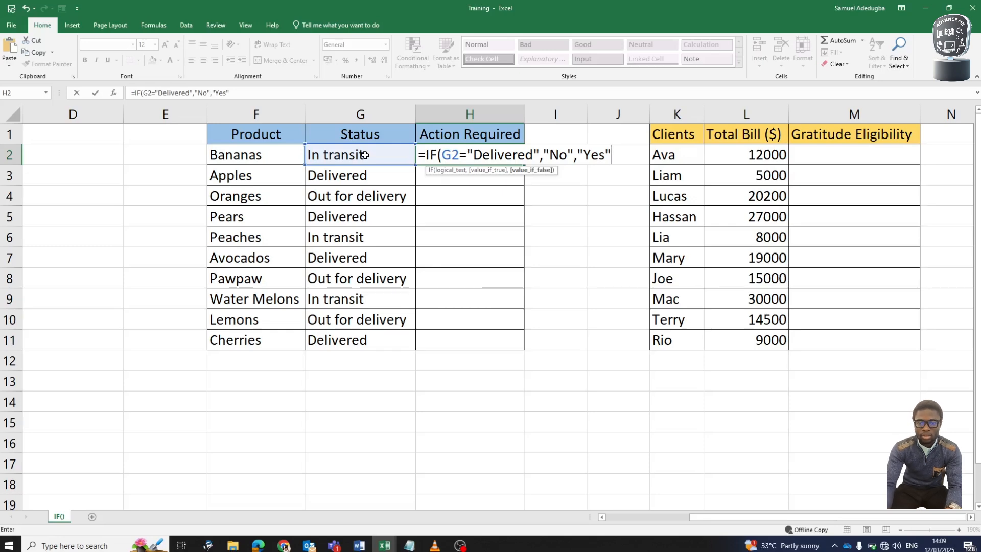
{"action": "type", "text": ")"}
{"action": "key", "text": "Return"}
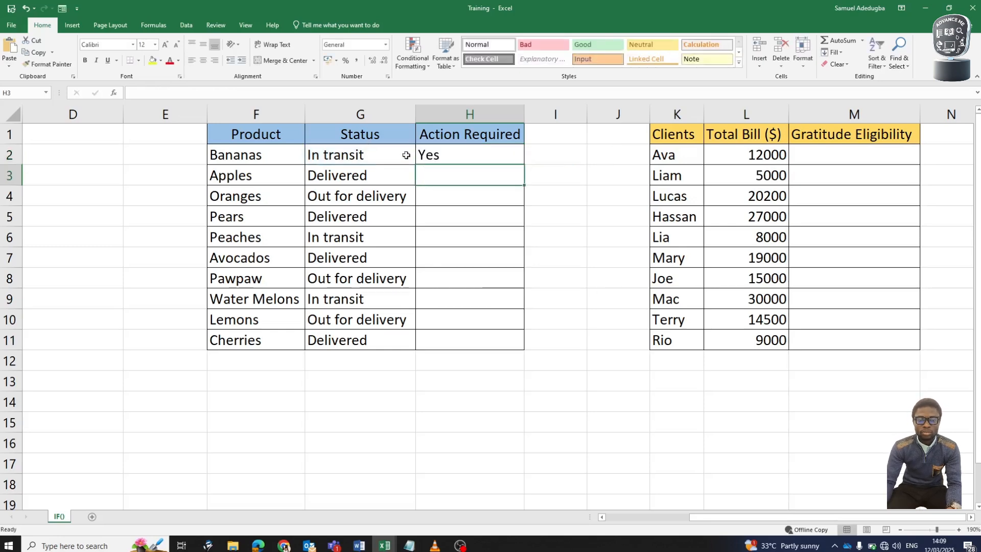
- Fill the H2 formula down to H11 and check the result in H3 against the status in G3
{"action": "left_click", "coordinate": [449, 155]}
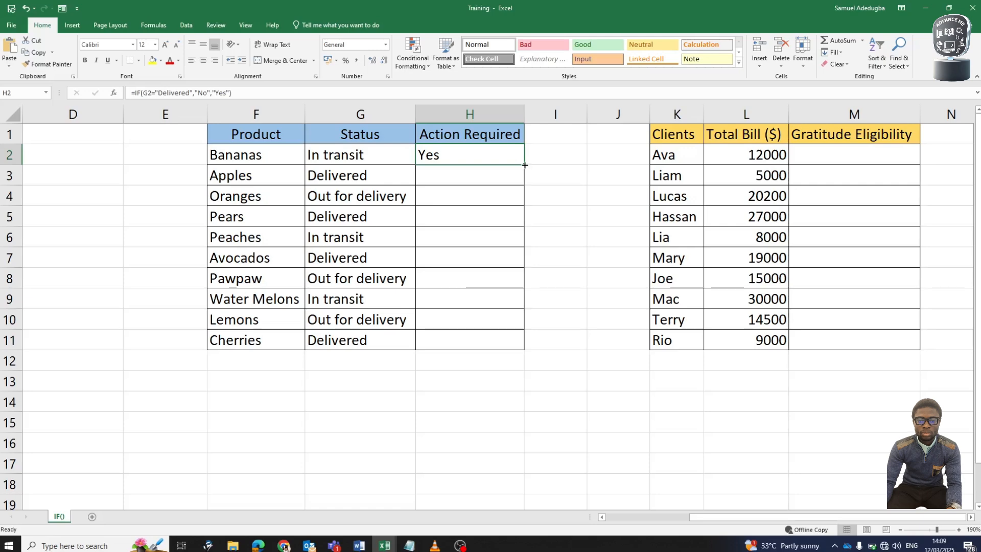
{"action": "left_click_drag", "start_coordinate": [524, 165], "coordinate": [524, 348]}
{"action": "left_click", "coordinate": [454, 155]}
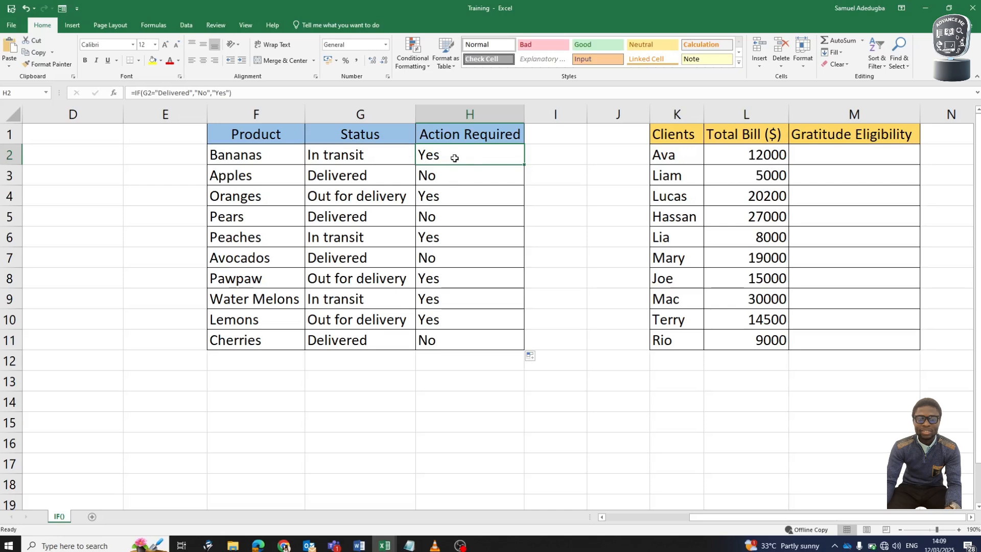
{"action": "left_click", "coordinate": [356, 176]}
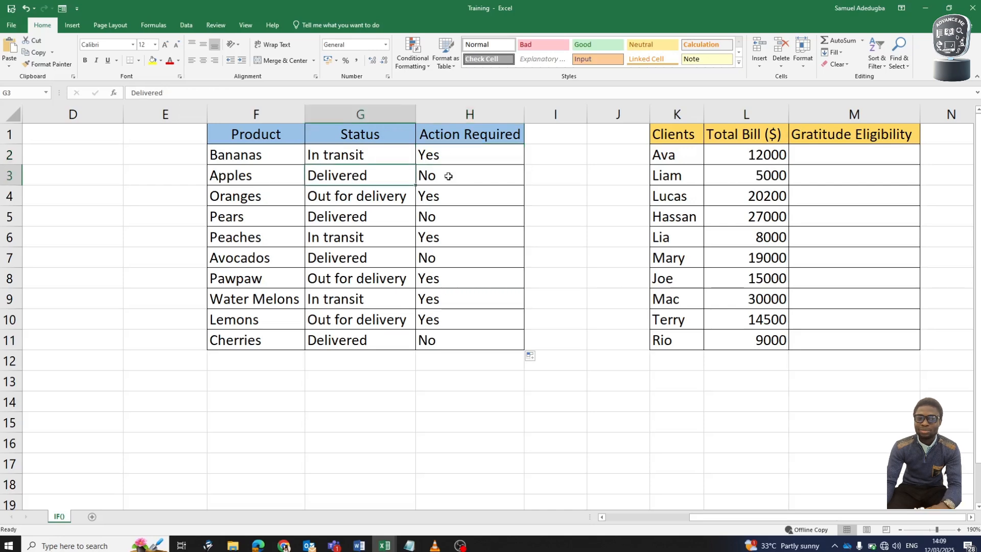
{"action": "left_click", "coordinate": [451, 175]}
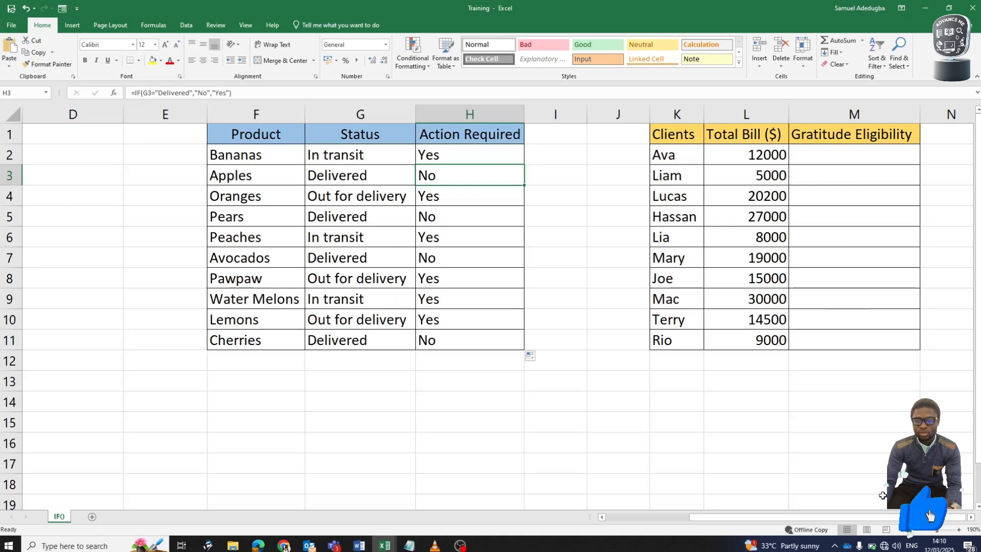
- Start an IF formula in M2 under Gratitude Eligibility that tests whether the total bill in L2 is greater than 25000
{"action": "scroll", "coordinate": [793, 361], "scroll_direction": "up", "scroll_amount": 1}
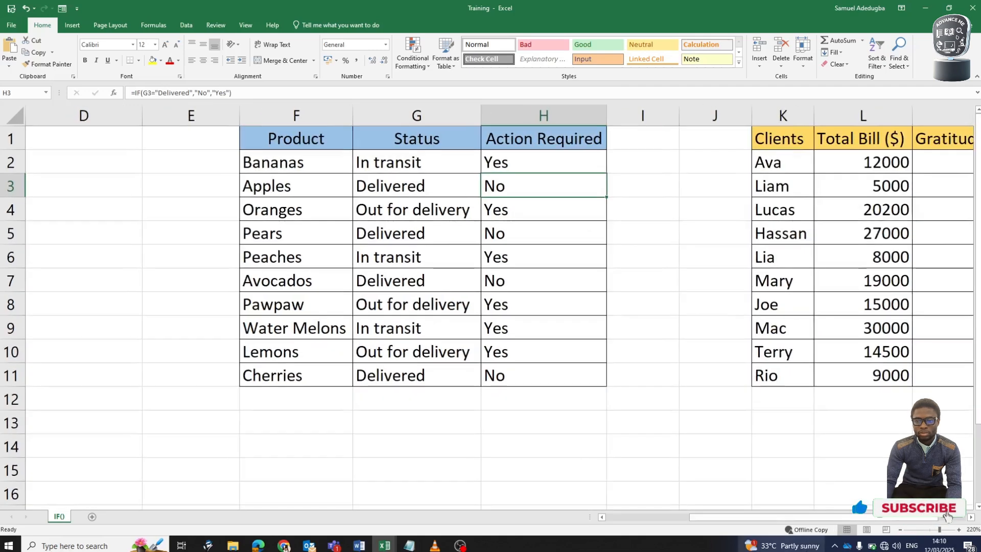
{"action": "scroll", "coordinate": [878, 392], "scroll_direction": "up", "scroll_amount": 1}
{"action": "left_click", "coordinate": [852, 158]}
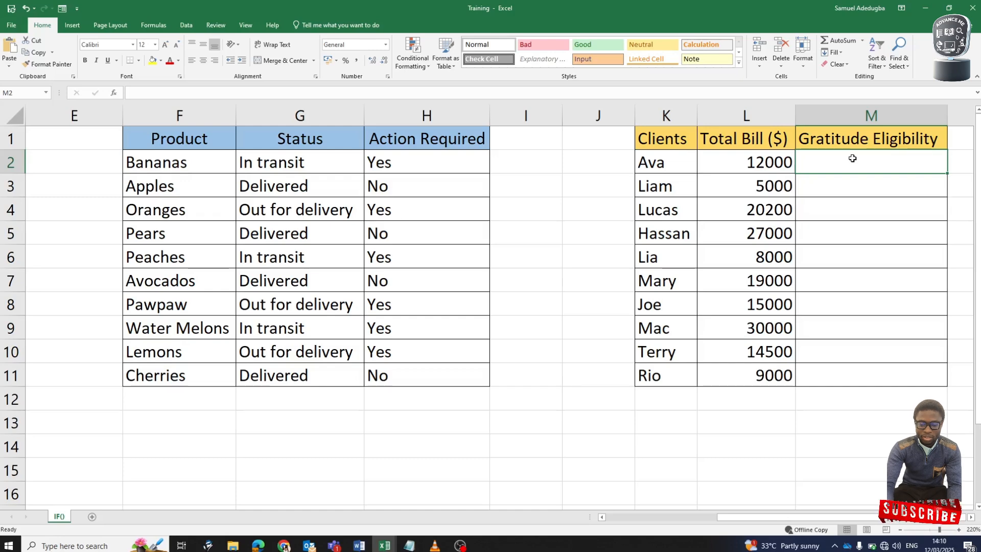
{"action": "type", "text": "=if"}
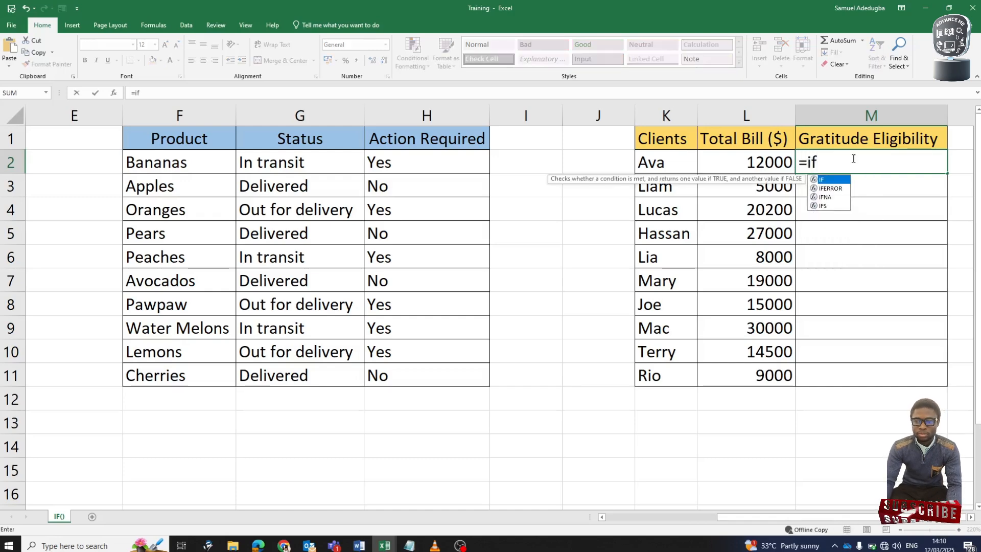
{"action": "double_click", "coordinate": [833, 180]}
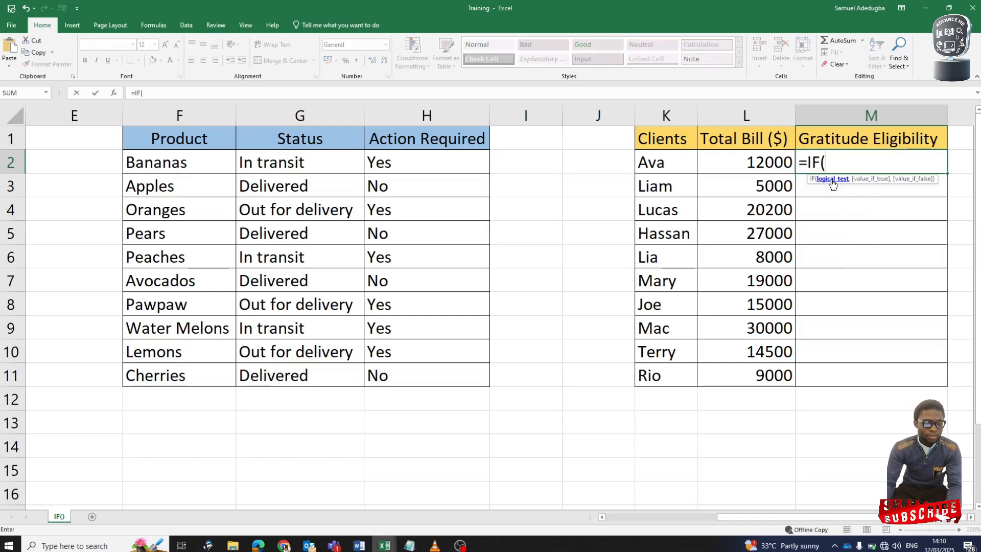
{"action": "left_click", "coordinate": [737, 162]}
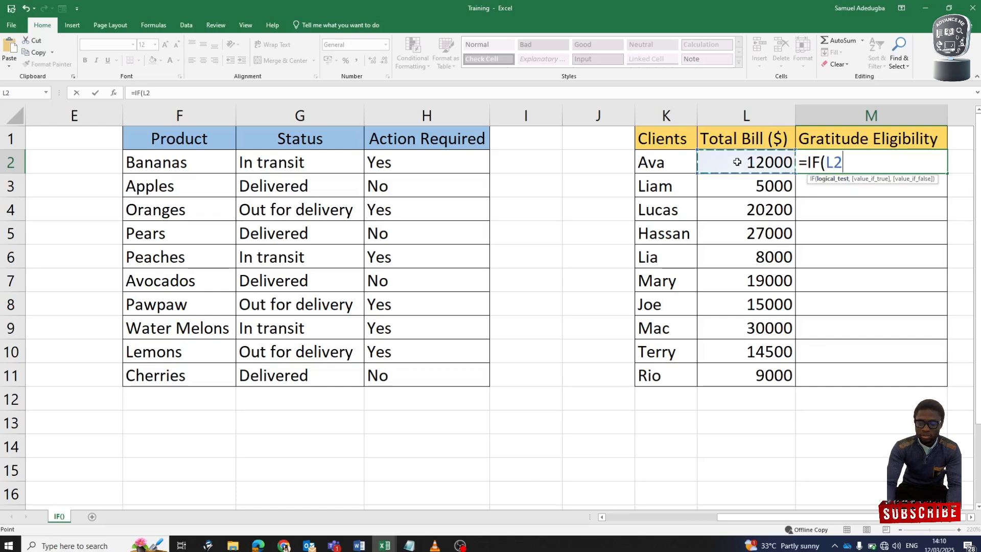
{"action": "type", "text": ">"}
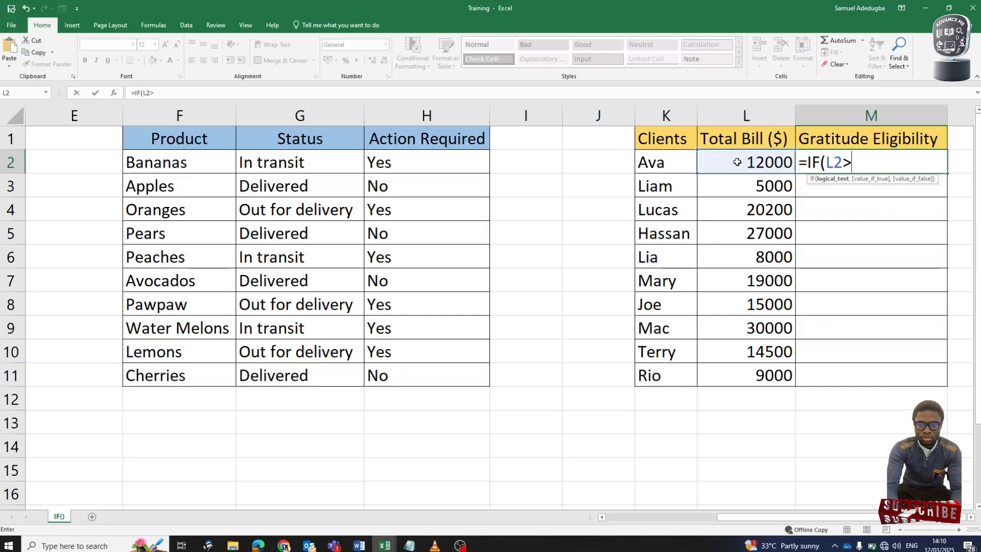
{"action": "type", "text": "25"}
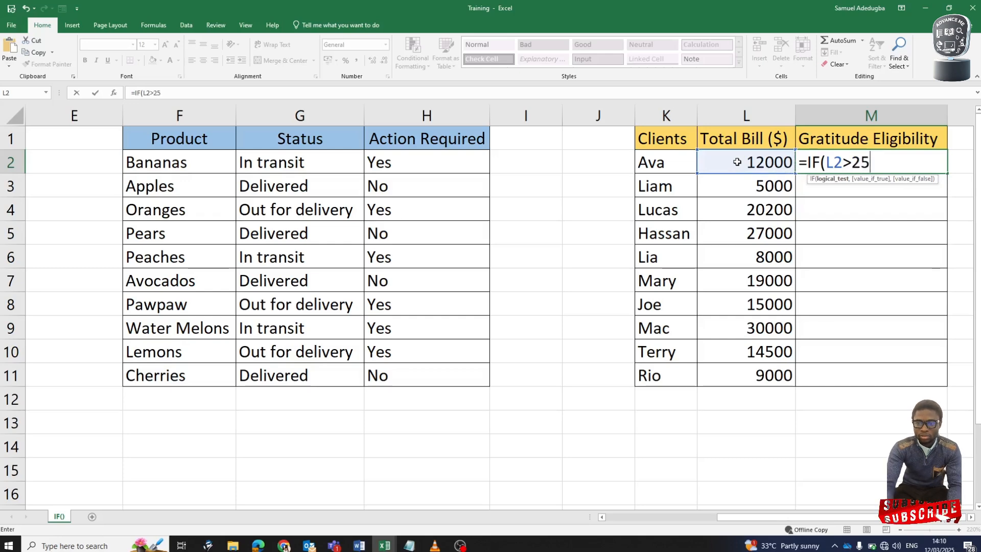
{"action": "type", "text": "000"}
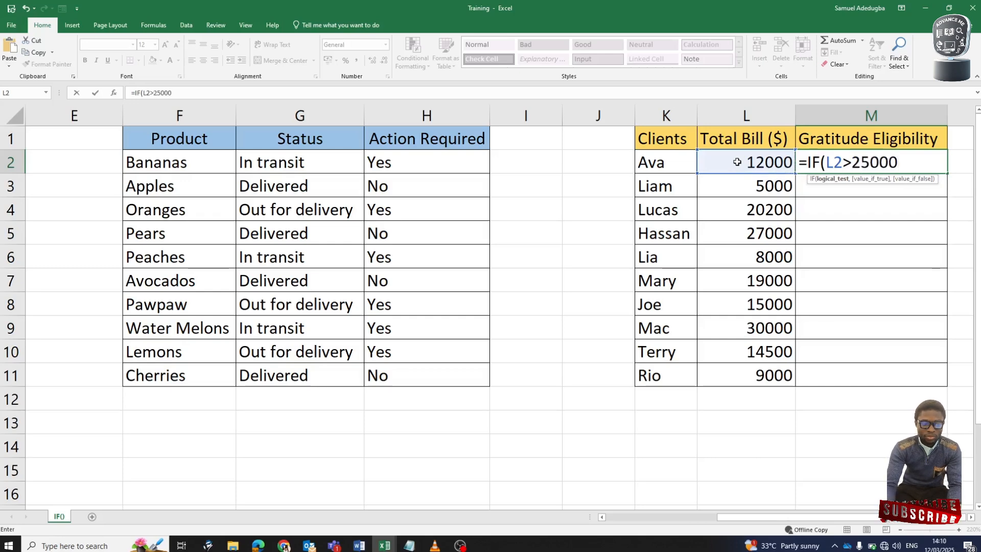
{"action": "type", "text": ","}
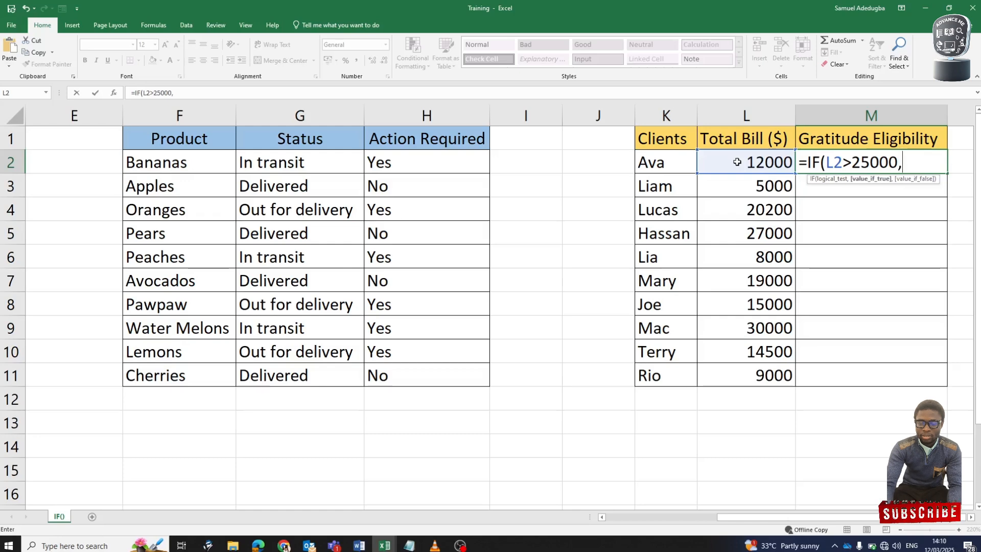
- Add "Platinum" as the value if true in the M2 formula
{"action": "type", "text": "\""}
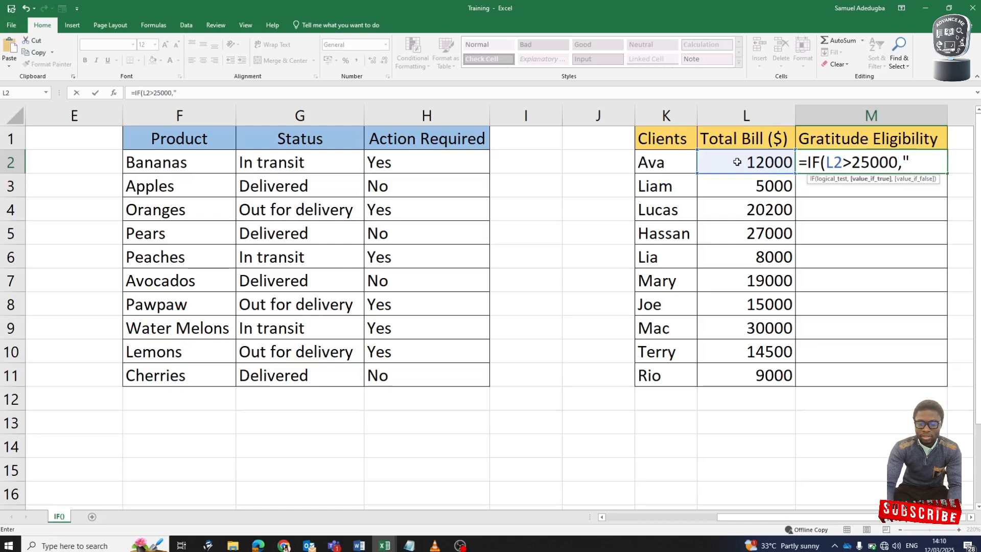
{"action": "type", "text": "Pl"}
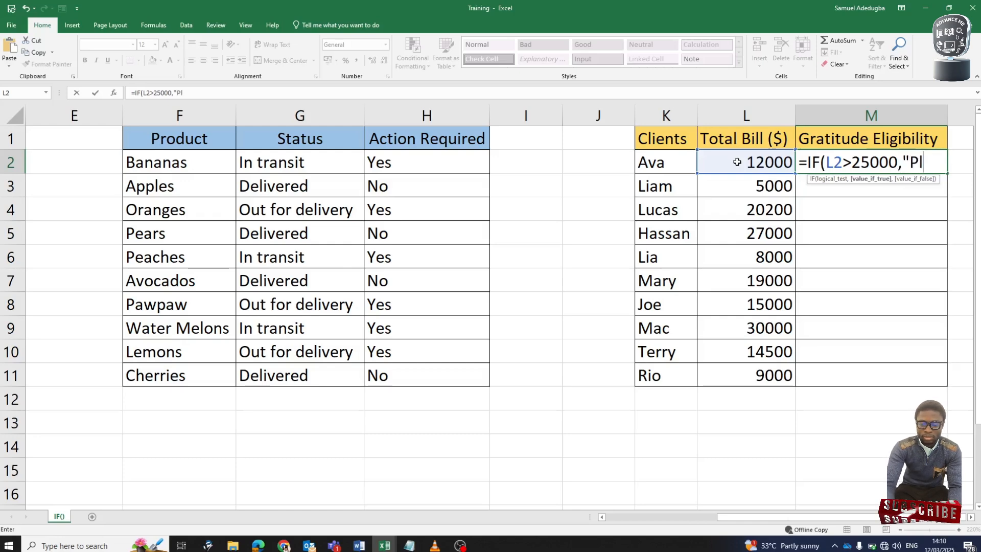
{"action": "type", "text": "atinum"}
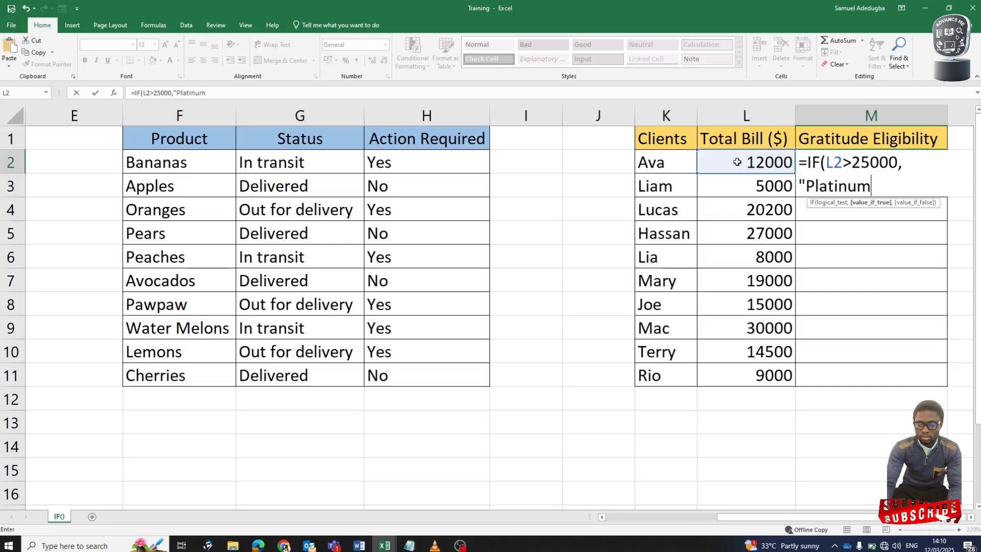
{"action": "type", "text": "\""}
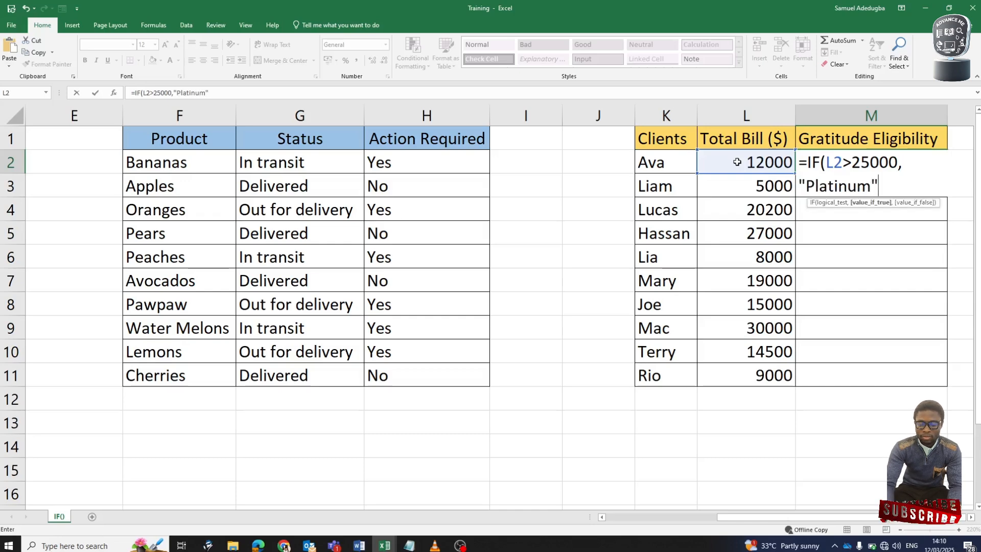
{"action": "type", "text": ","}
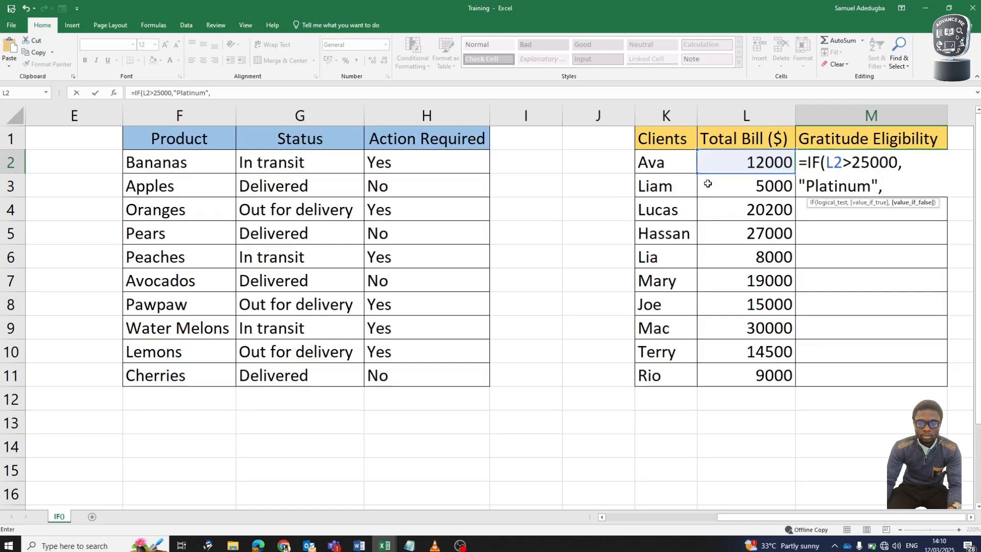
- Nest a second IF as the value if false in M2, testing whether L2 is greater than 15000
{"action": "type", "text": "if"}
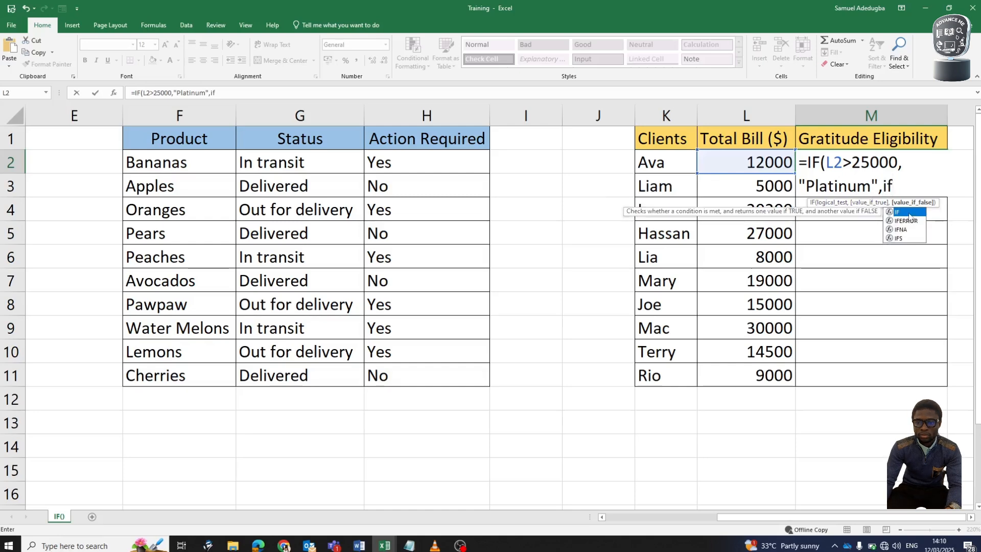
{"action": "key", "text": "Tab"}
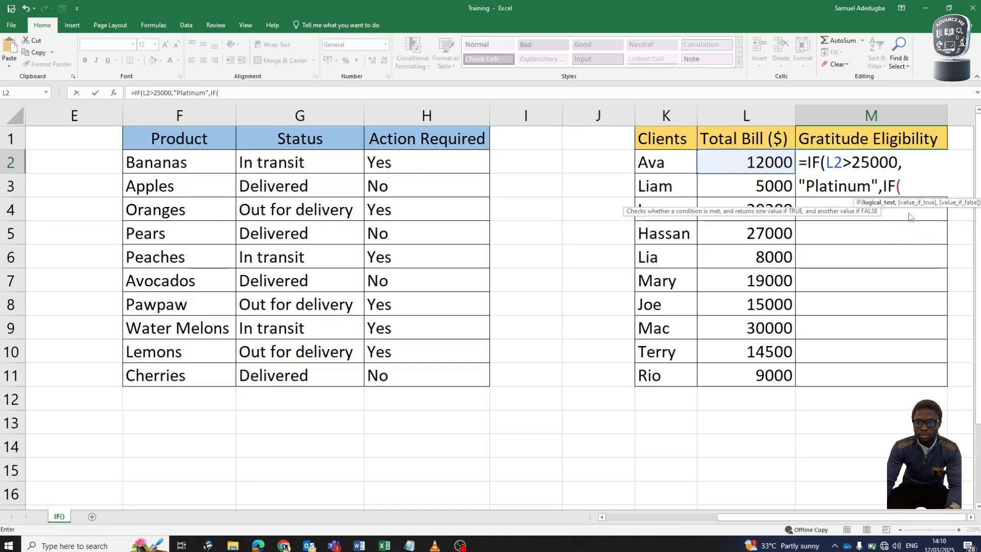
{"action": "left_click", "coordinate": [775, 166]}
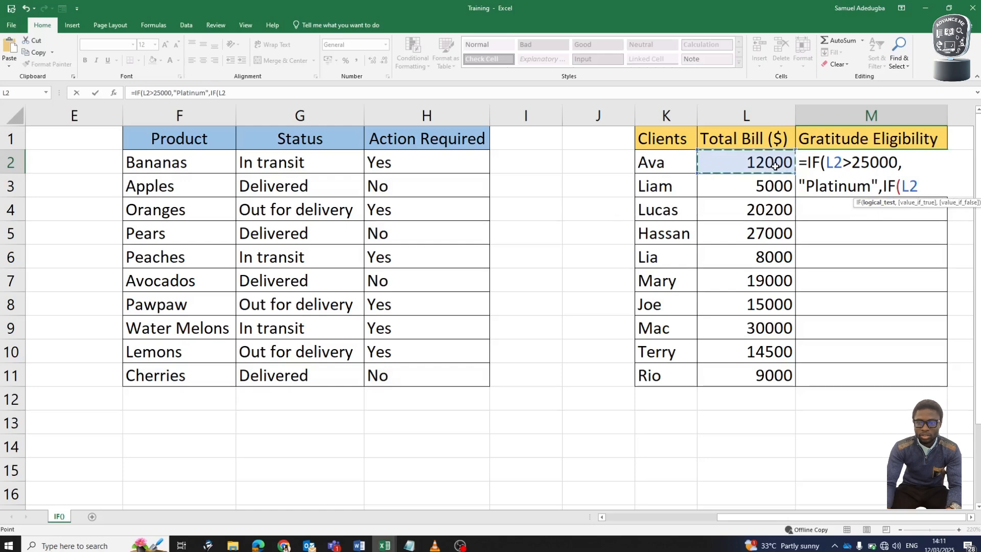
{"action": "type", "text": ">"}
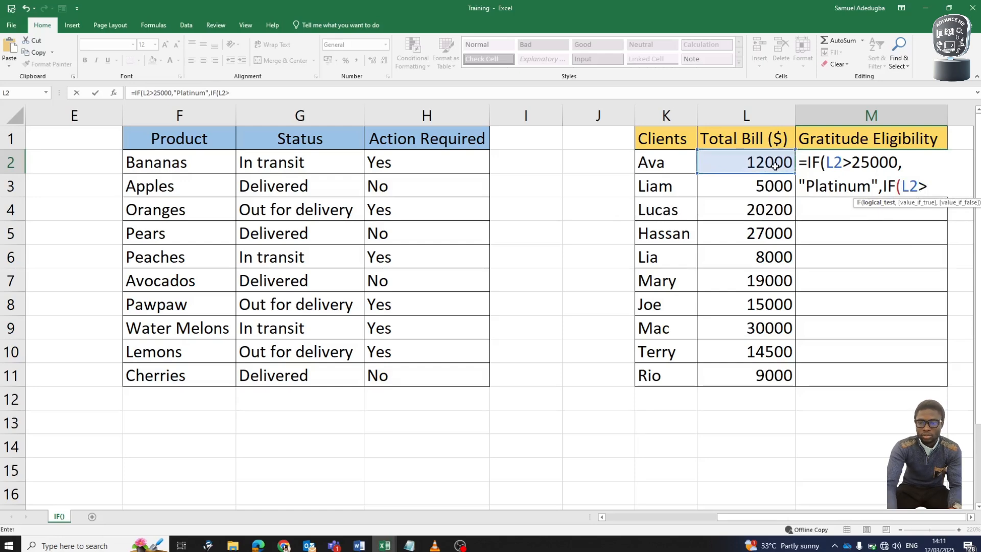
{"action": "type", "text": "15"}
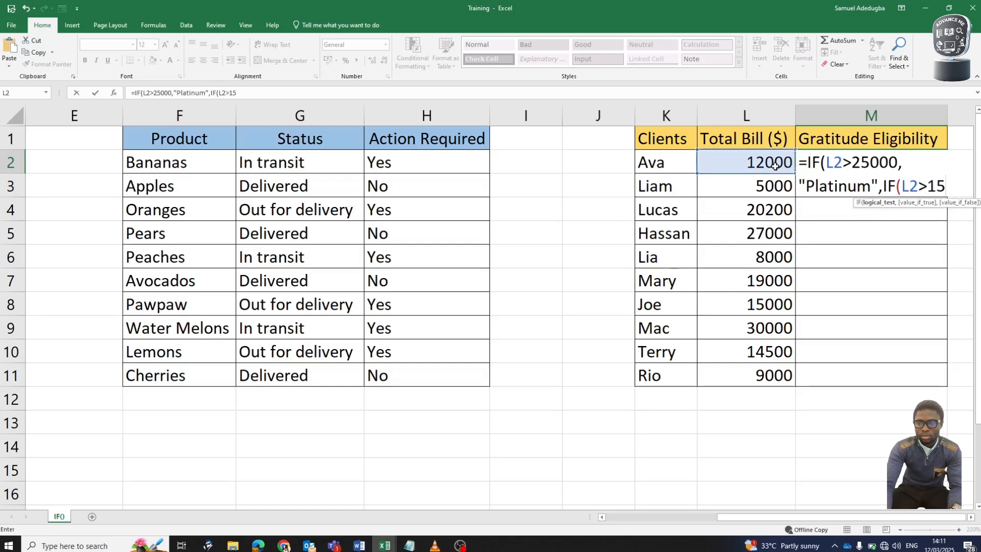
{"action": "type", "text": "000"}
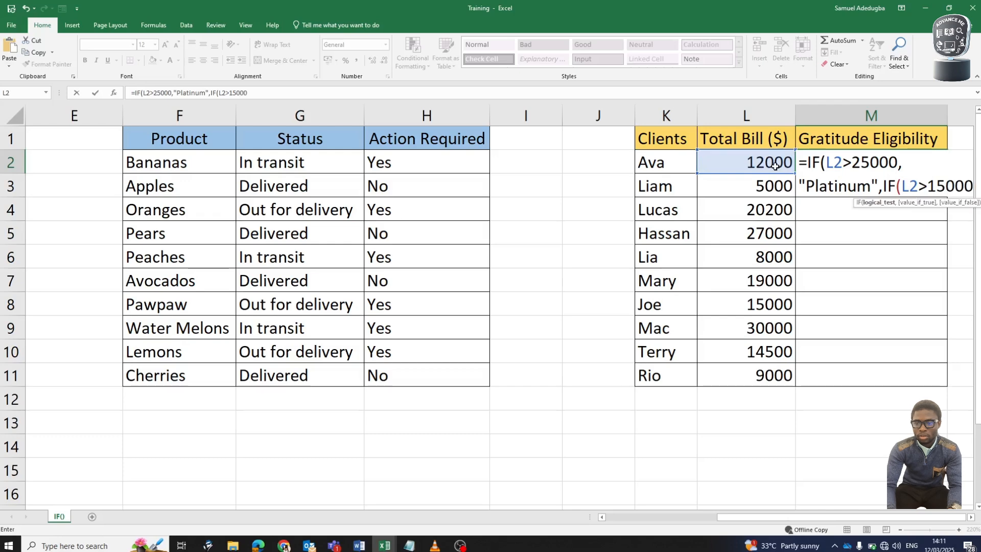
{"action": "type", "text": ","}
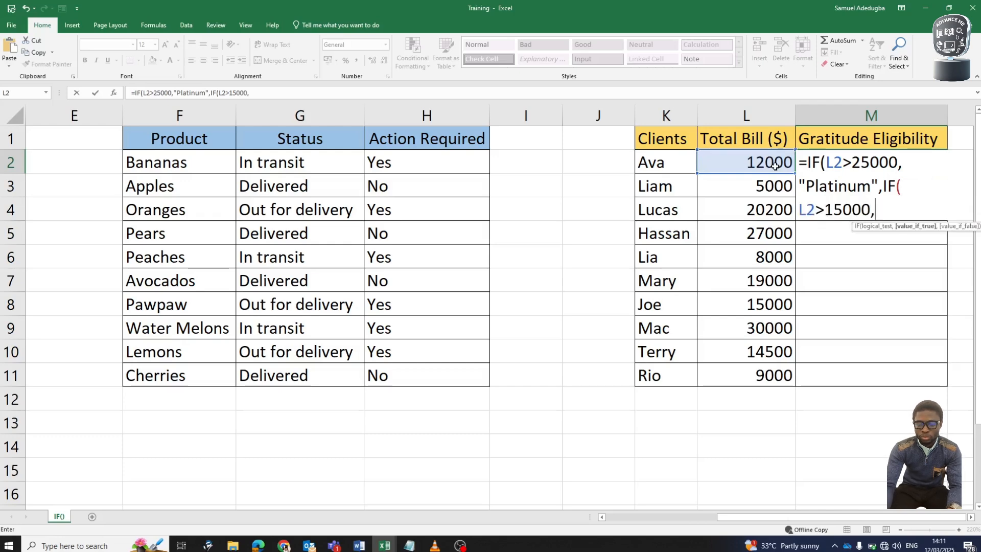
- Add "Gold" as the second IF's value if true in the M2 formula
{"action": "type", "text": "\""}
{"action": "type", "text": "Go"}
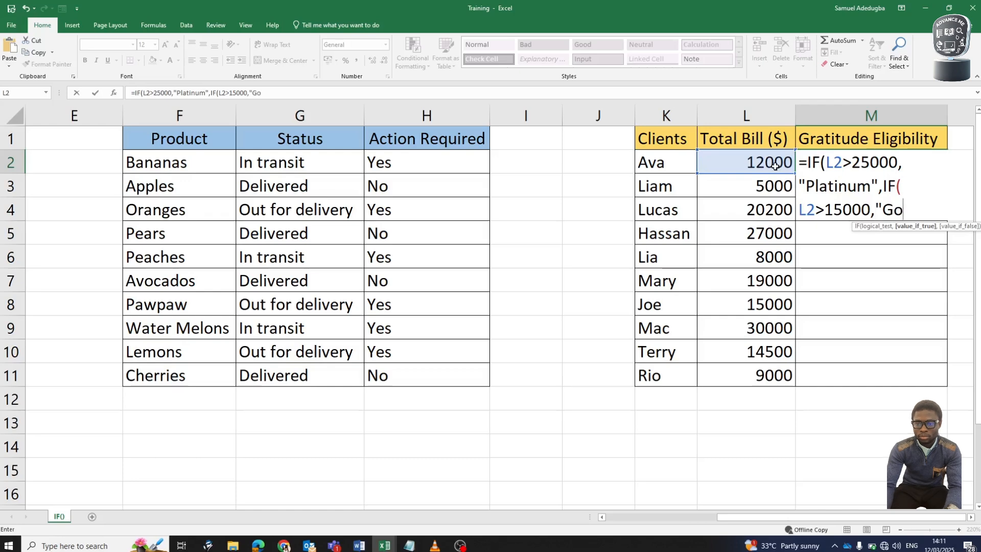
{"action": "type", "text": "ld\""}
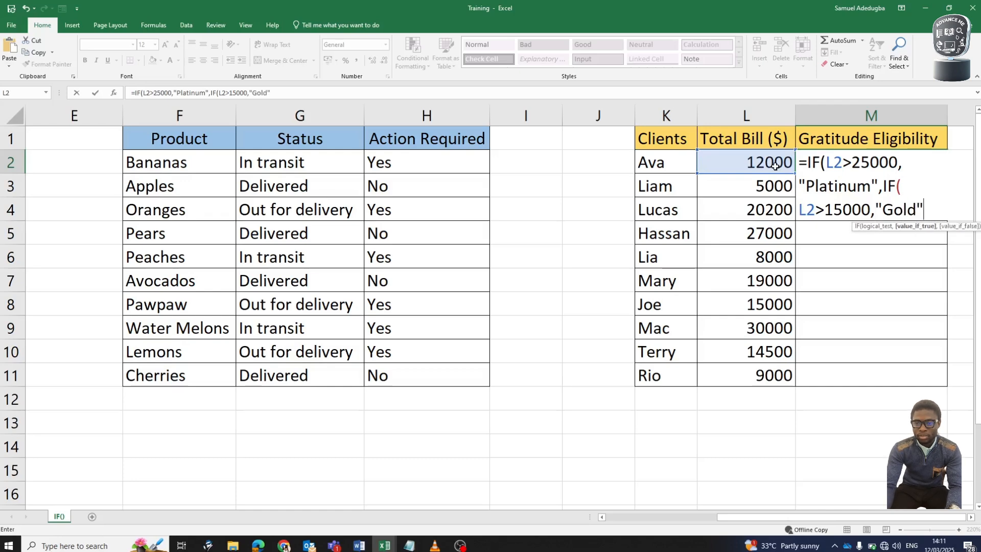
{"action": "type", "text": ","}
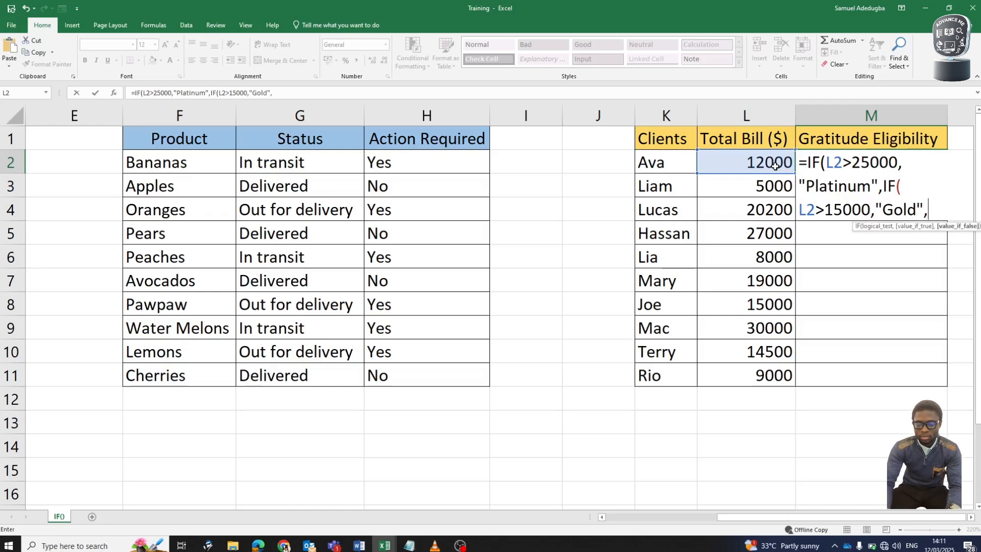
- Nest a third IF as the second IF's value if false in M2, testing whether L2 is greater than 4500
{"action": "type", "text": "if"}
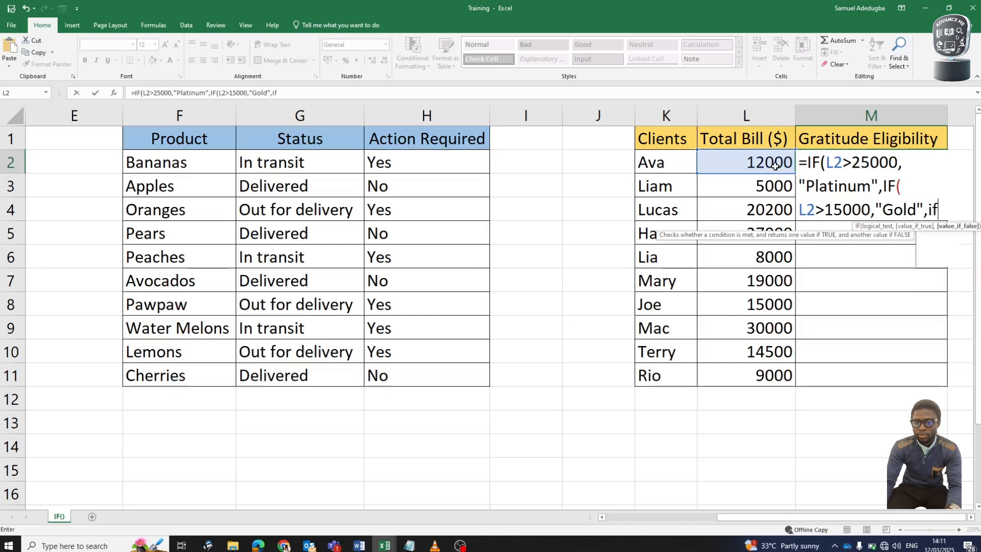
{"action": "key", "text": "Tab"}
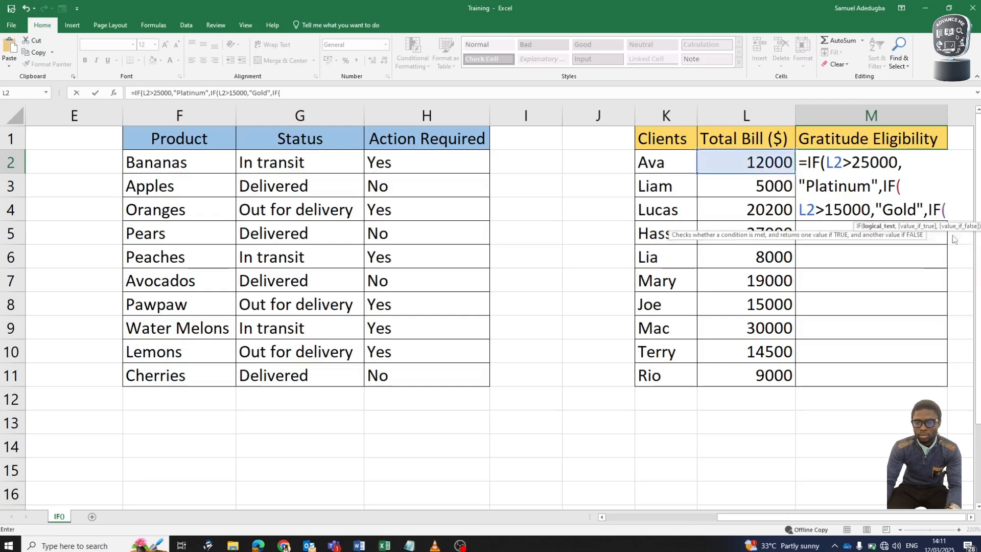
{"action": "left_click", "coordinate": [775, 161]}
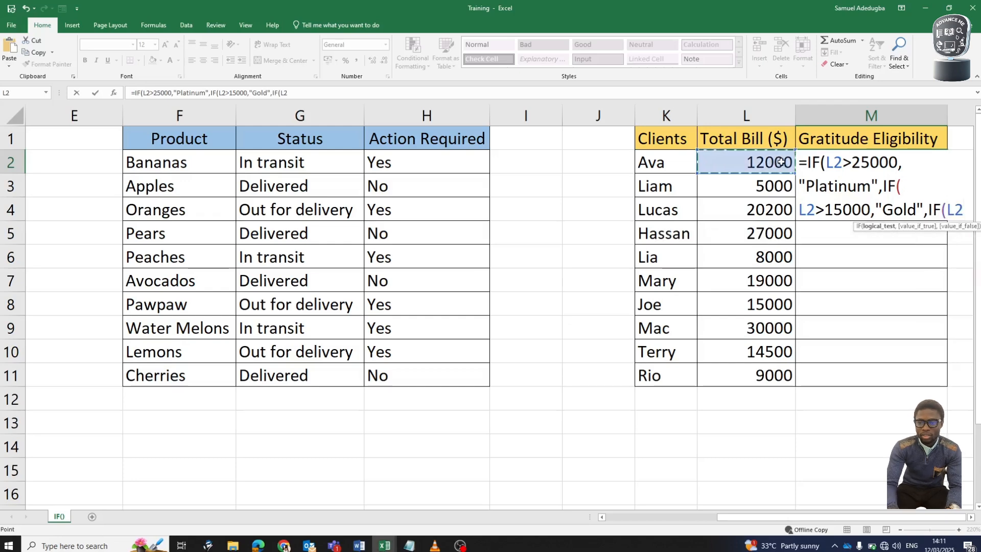
{"action": "type", "text": ">"}
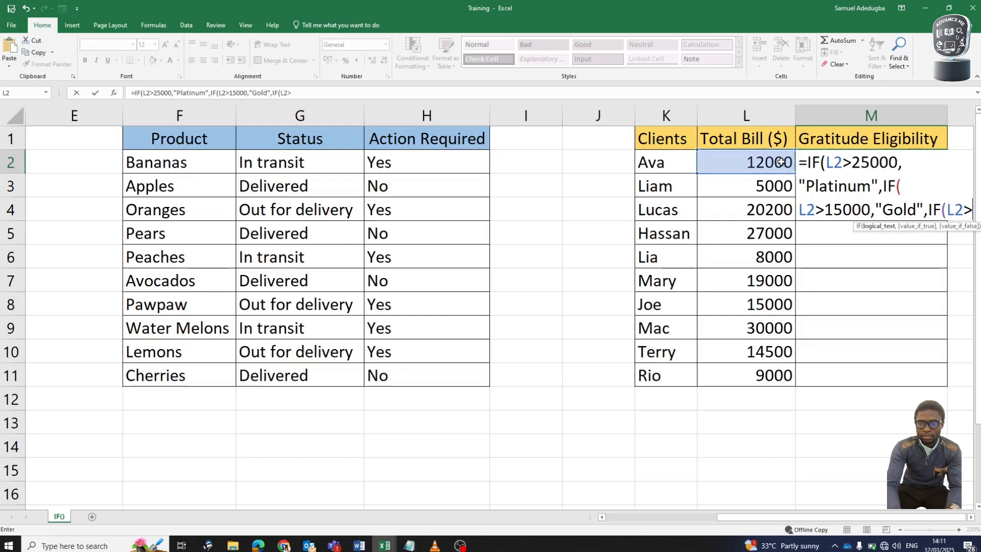
{"action": "type", "text": "45"}
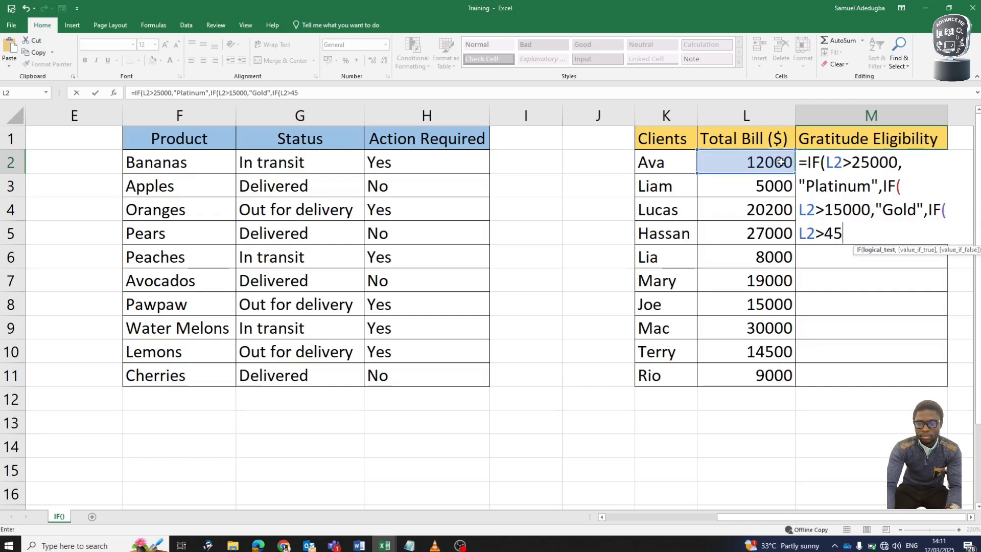
{"action": "type", "text": "00"}
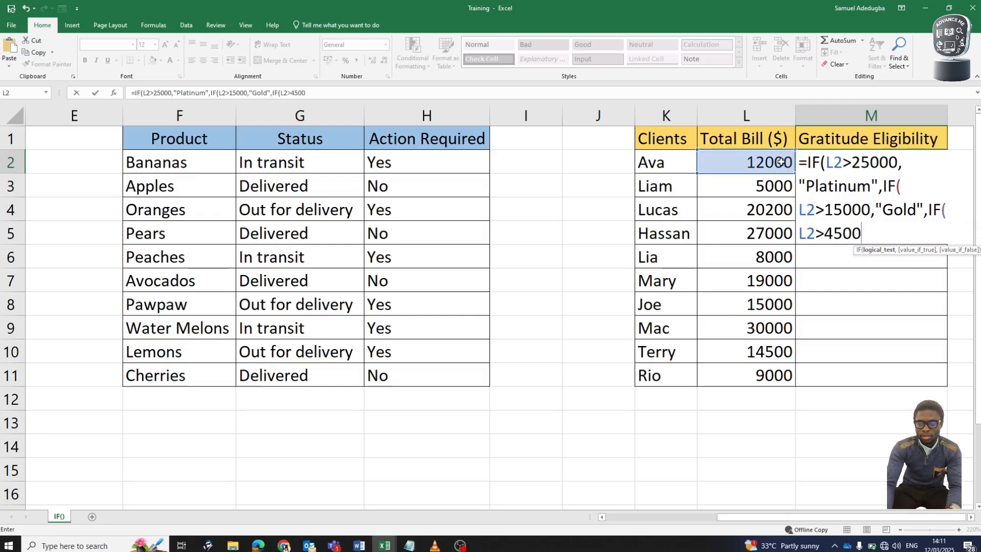
{"action": "type", "text": ", "}
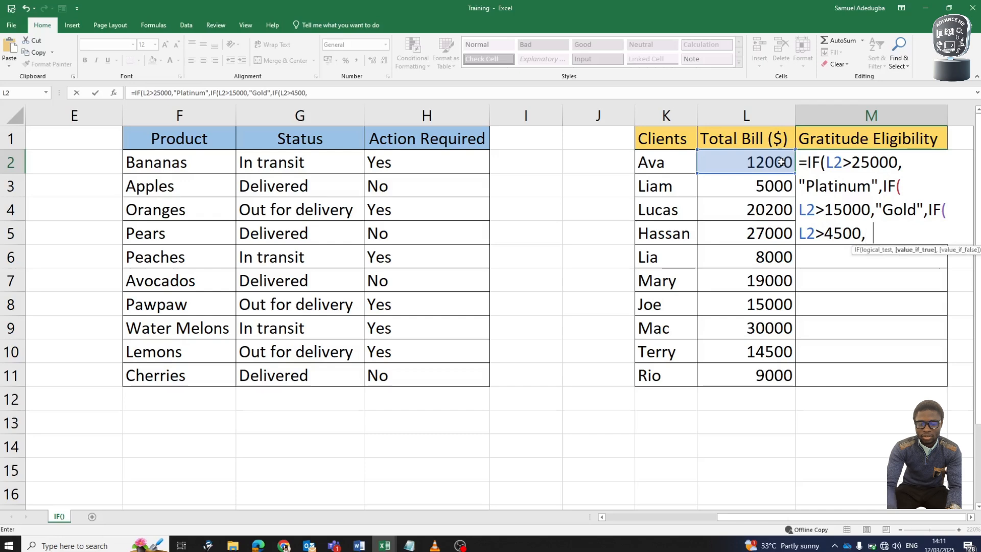
- Add "Silver" as the third IF's value if true, close all three IFs, and enter the M2 formula
{"action": "type", "text": "\"Silver"}
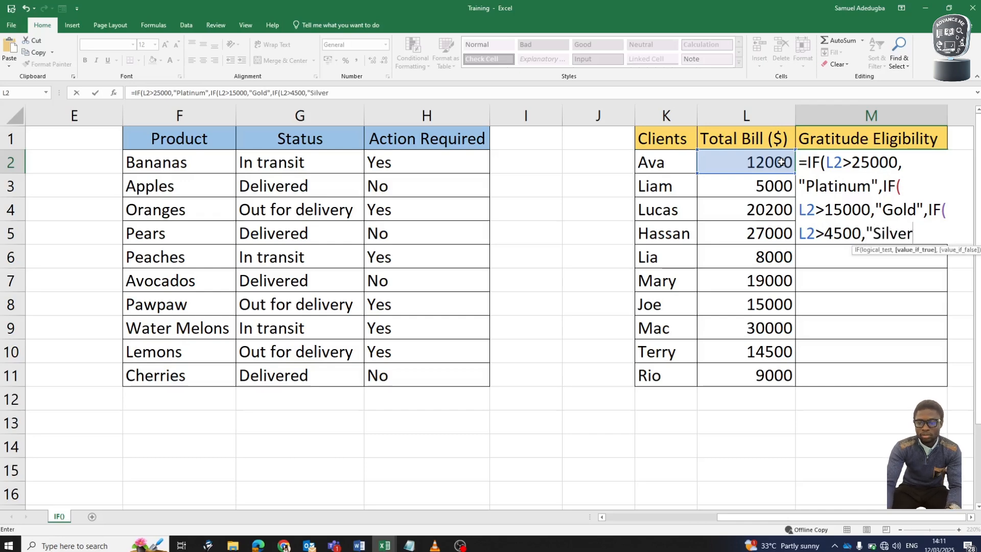
{"action": "type", "text": "\""}
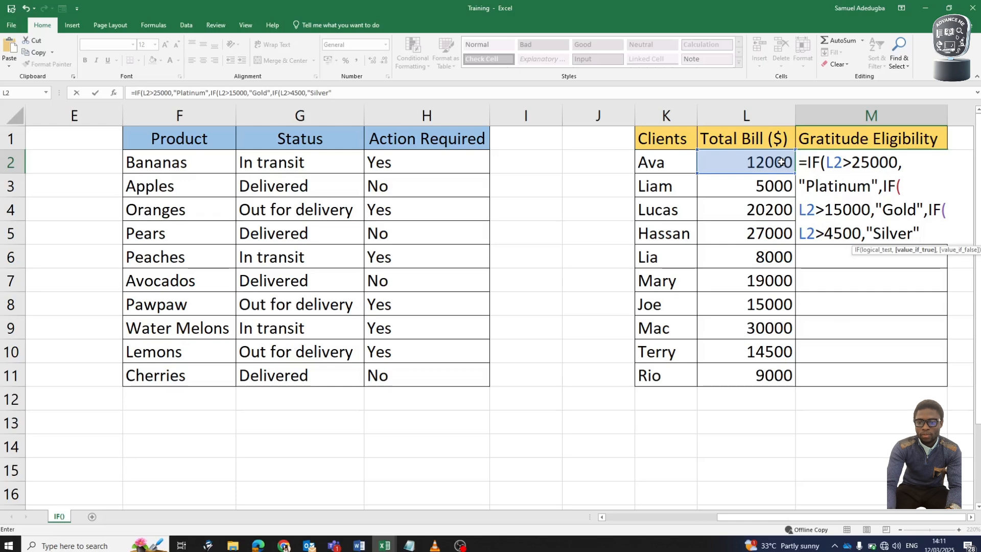
{"action": "type", "text": ")))"}
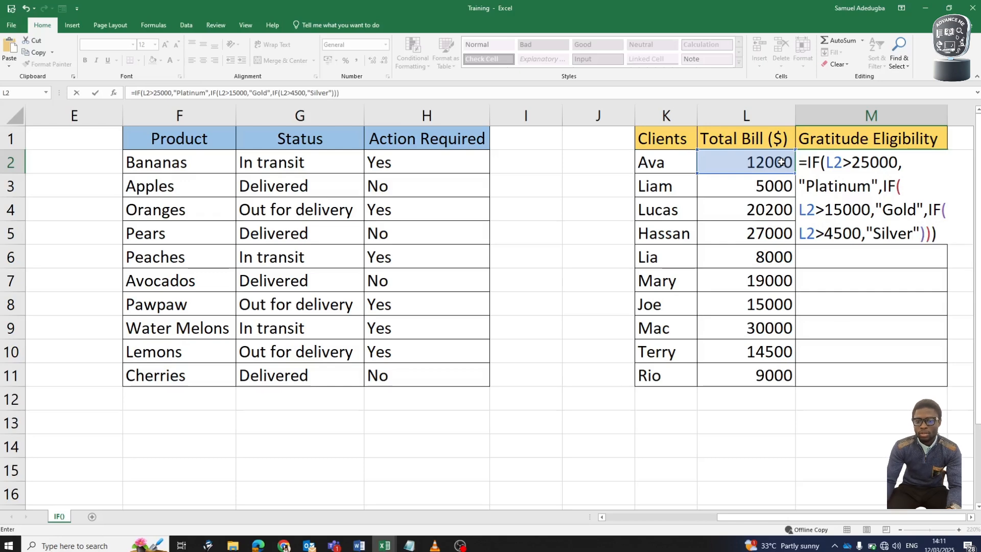
{"action": "key", "text": "Return"}
- Fill the M2 formula down to M11 and check the Gratitude Eligibility results in M6 and M2
{"action": "left_click", "coordinate": [780, 162]}
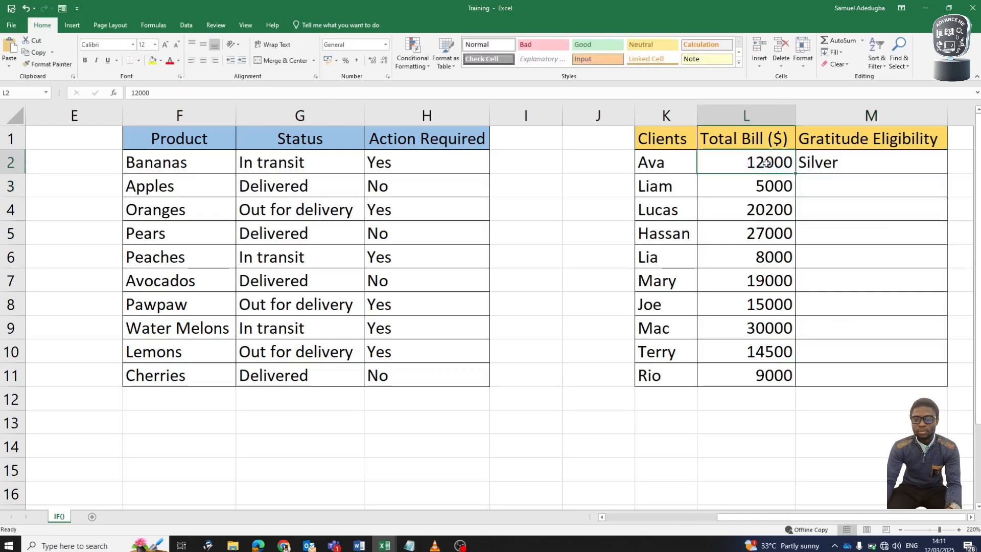
{"action": "left_click", "coordinate": [842, 163]}
{"action": "left_click_drag", "start_coordinate": [947, 174], "coordinate": [946, 381]}
{"action": "left_click", "coordinate": [898, 247]}
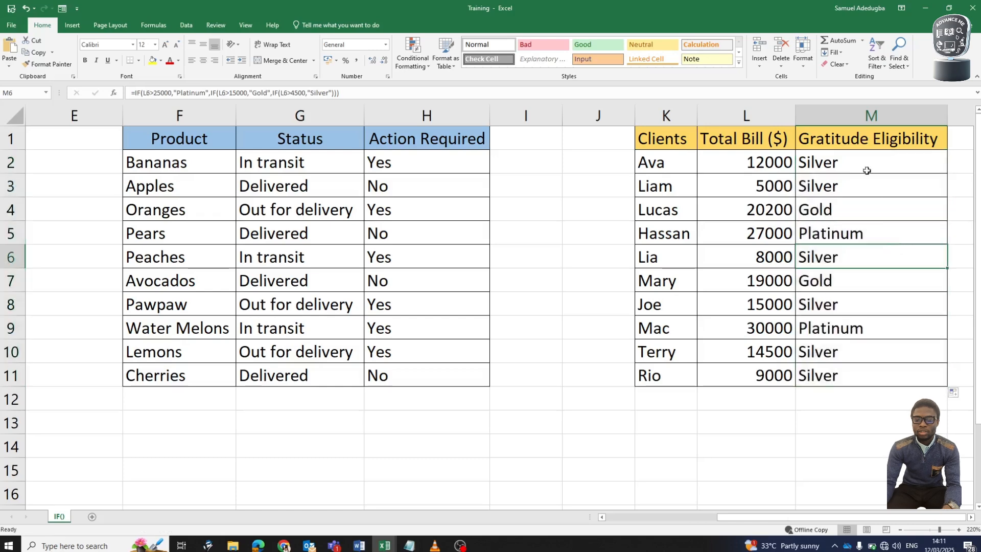
{"action": "left_click", "coordinate": [863, 164]}
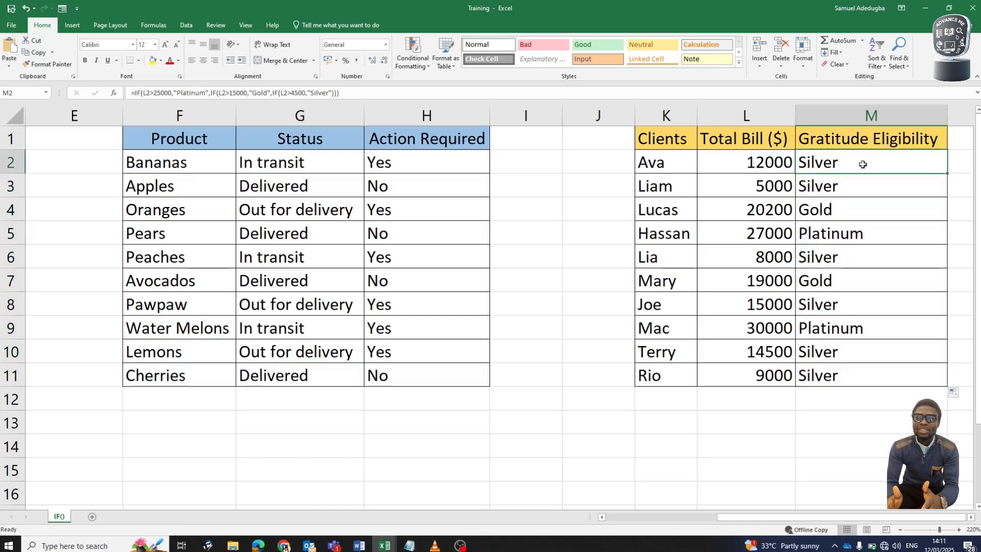